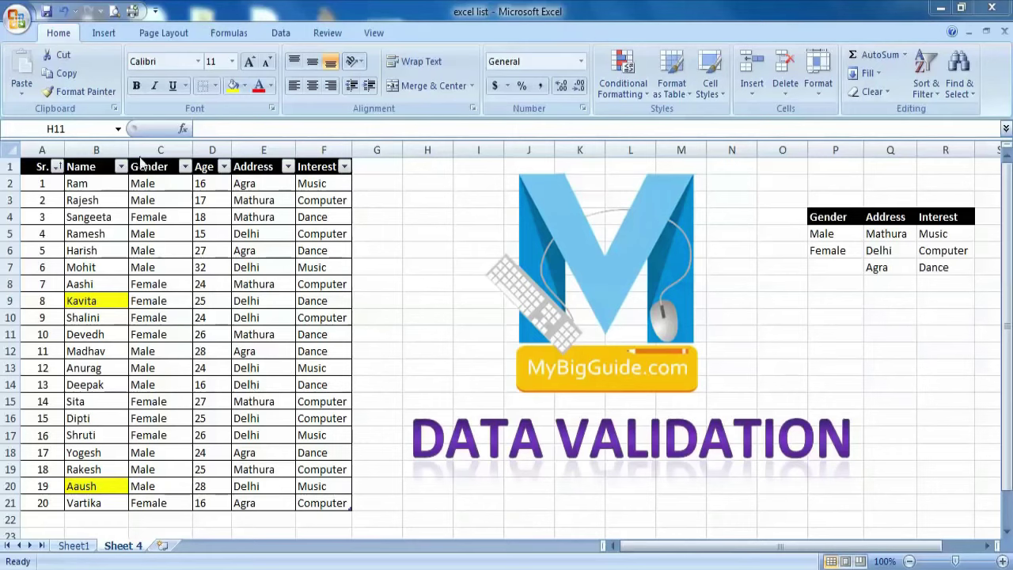
# Try editing Ramesh's Gender entry, then undo the misspelling so it reads Male again.
pyautogui.click(173, 198)
pyautogui.click(176, 249)
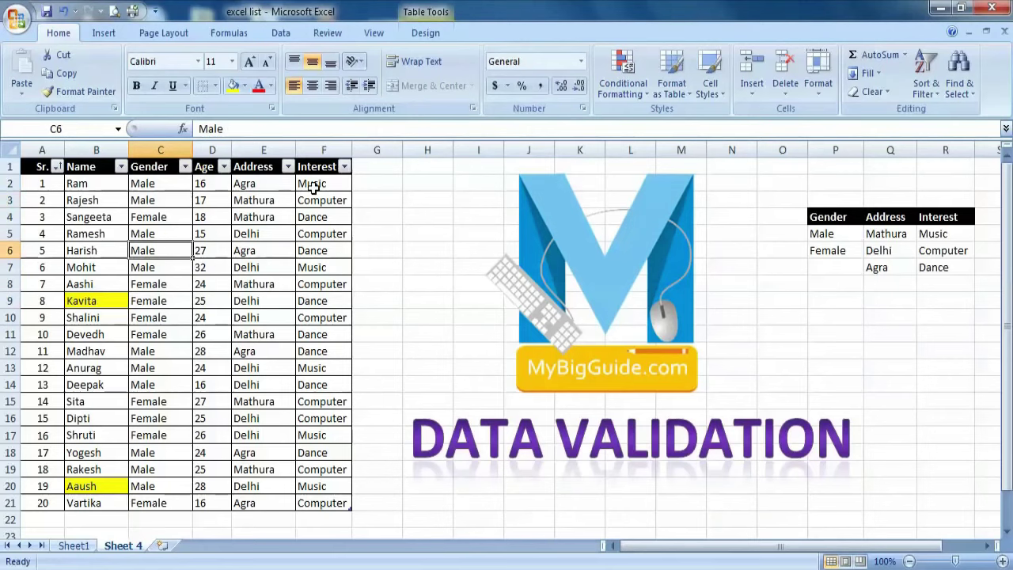
pyautogui.click(176, 199)
pyautogui.click(181, 321)
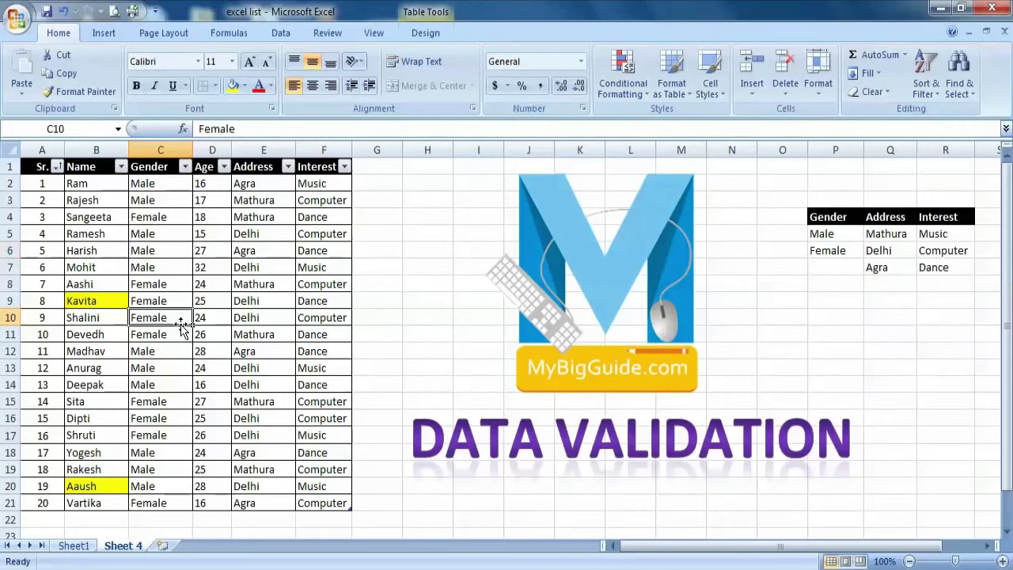
pyautogui.click(168, 251)
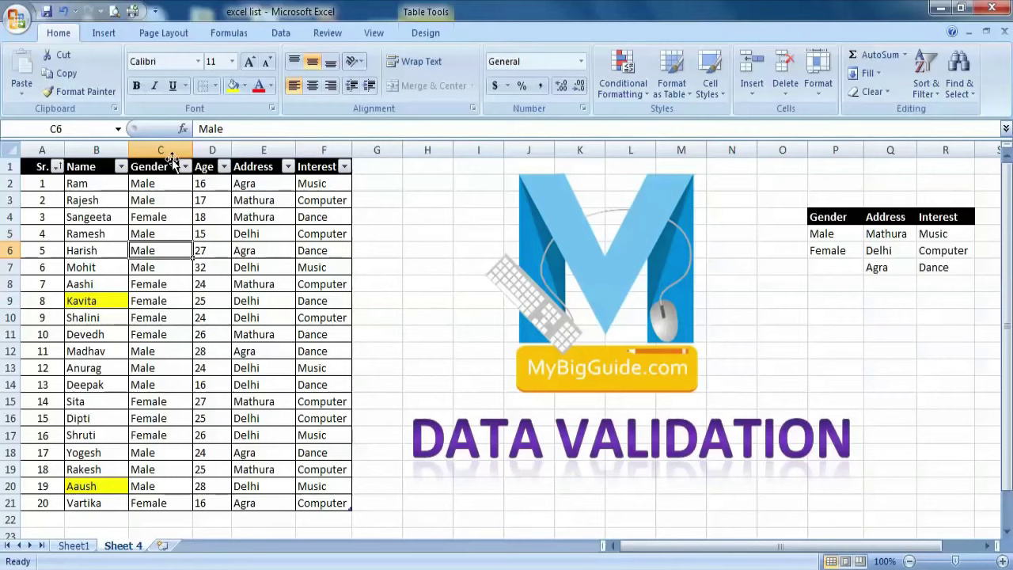
pyautogui.click(169, 233)
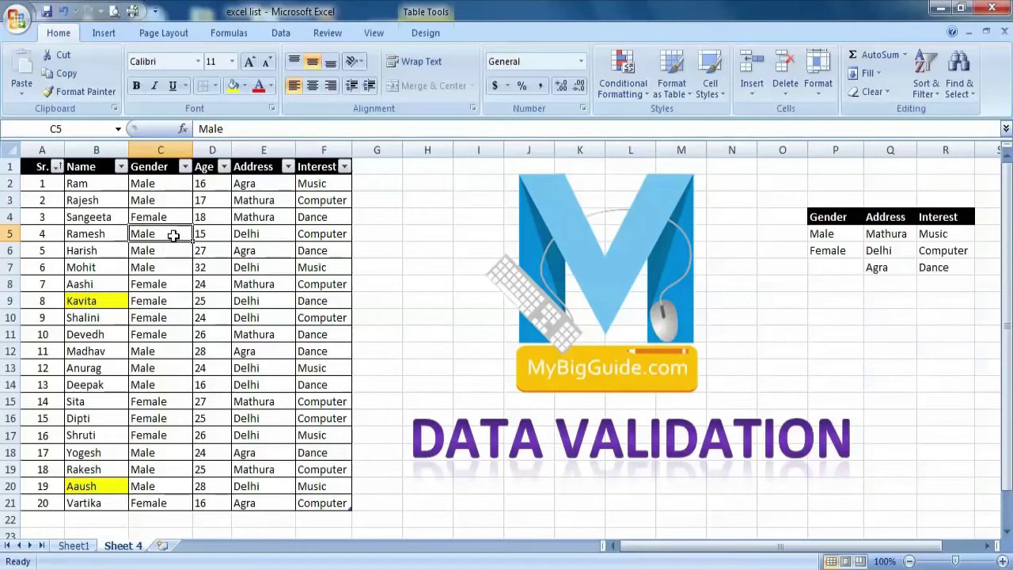
pyautogui.doubleClick(146, 234)
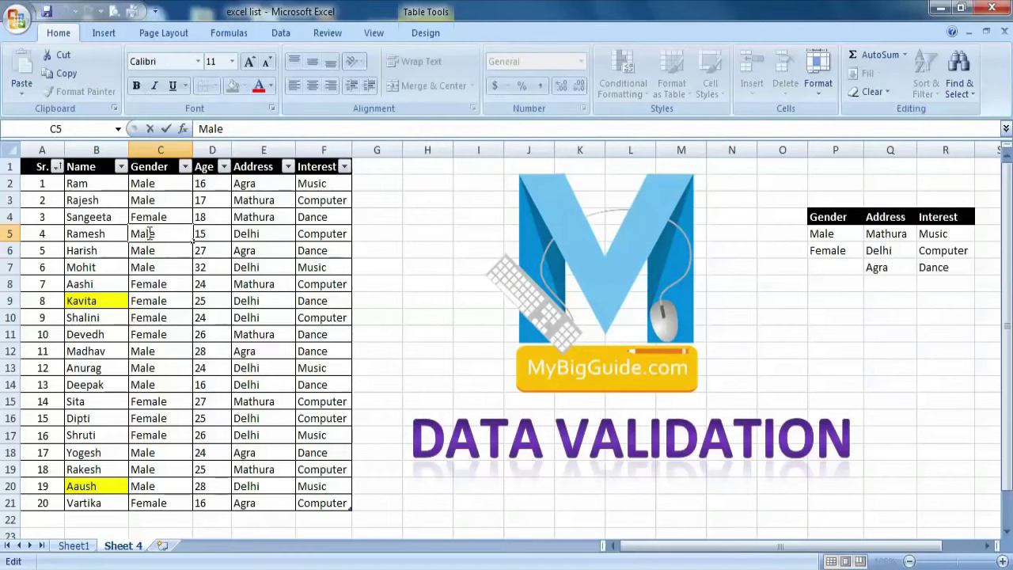
pyautogui.write('e')
pyautogui.press('Return')
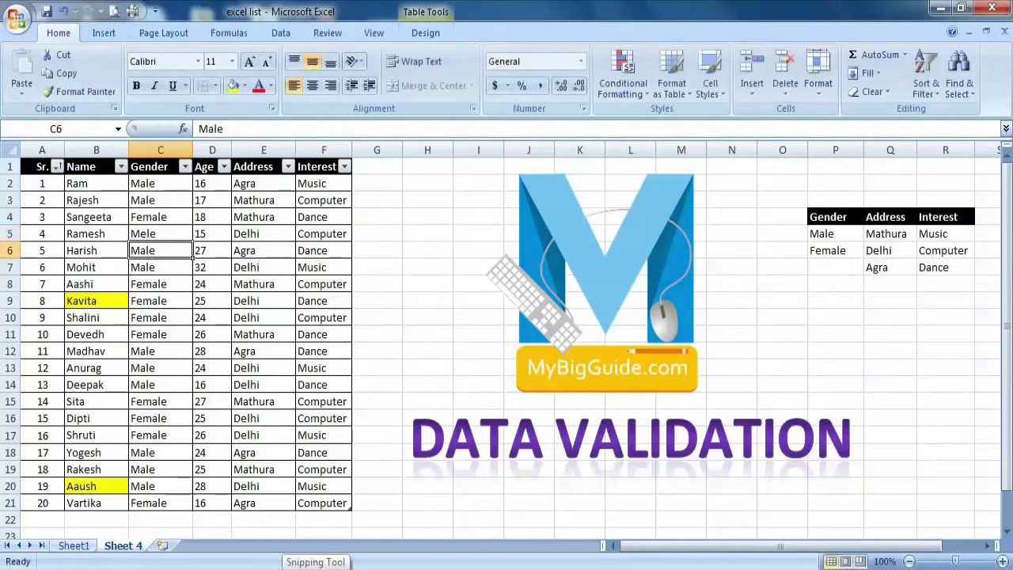
pyautogui.hotkey('ctrl', 'z')
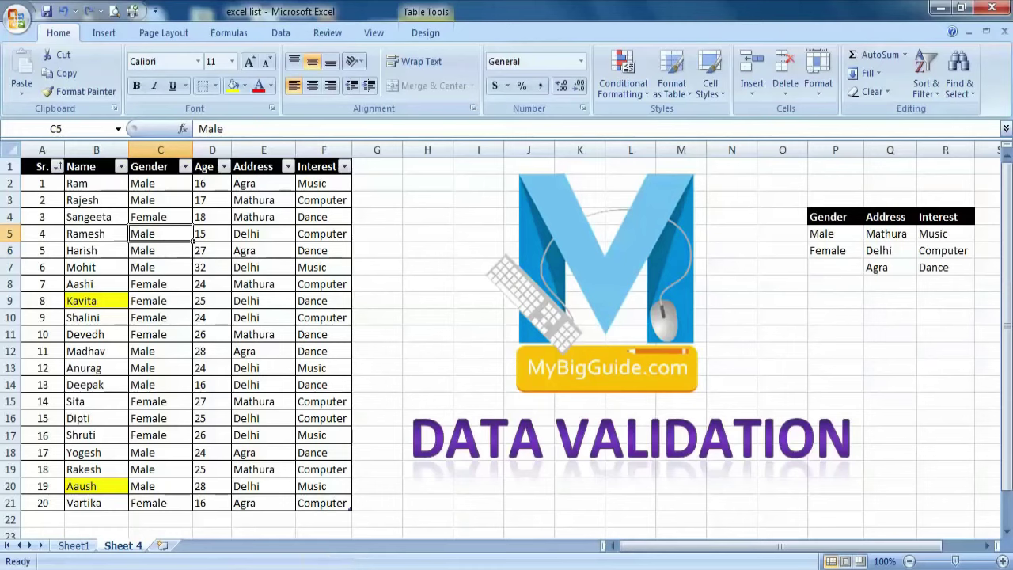
# Delete the Gender values in C2:C21 and return to the empty C2.
pyautogui.click(180, 183)
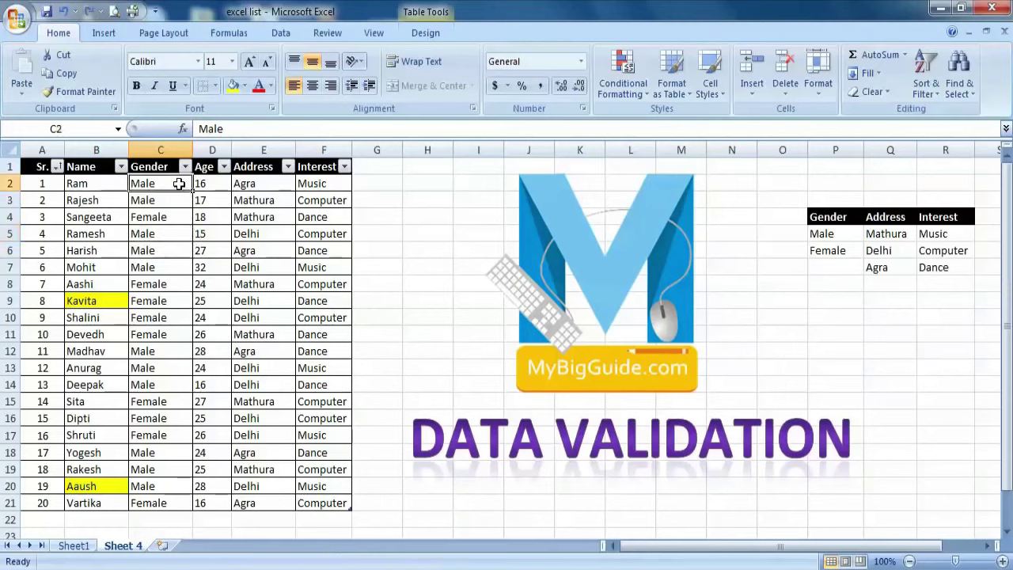
pyautogui.moveTo(180, 183); pyautogui.dragTo(176, 519)
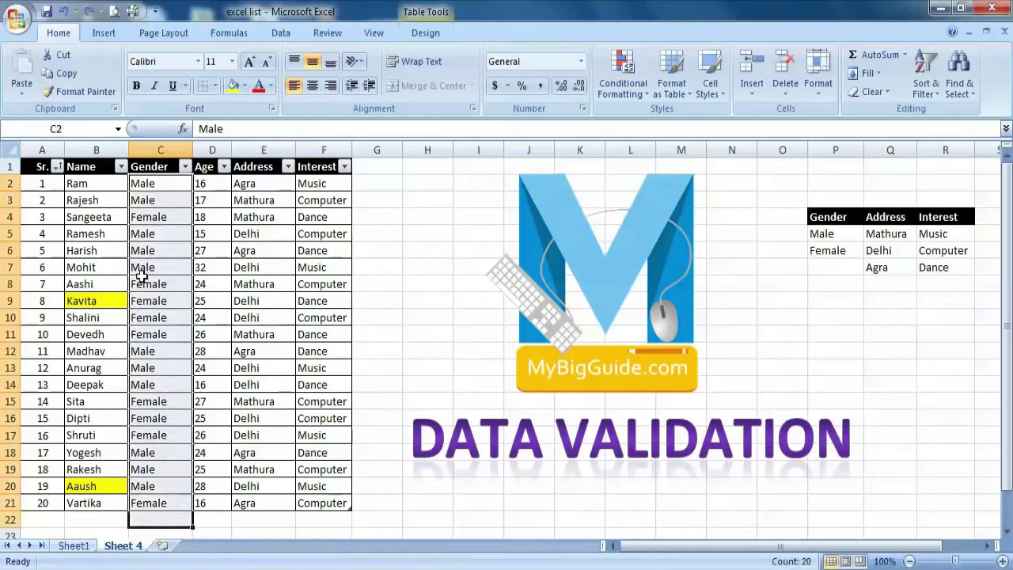
pyautogui.moveTo(150, 190); pyautogui.dragTo(169, 496)
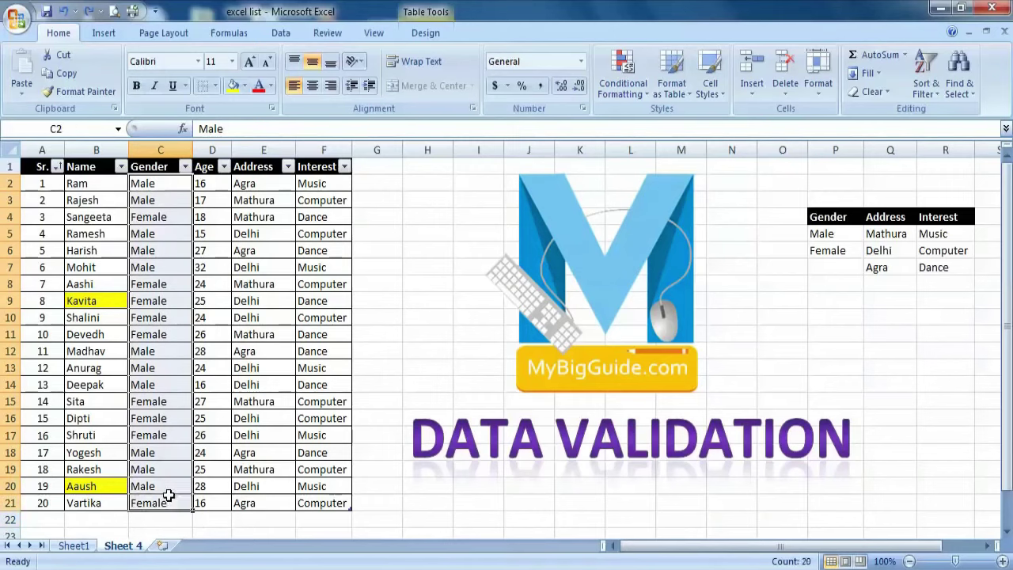
pyautogui.press('Delete')
pyautogui.click(162, 342)
pyautogui.click(163, 183)
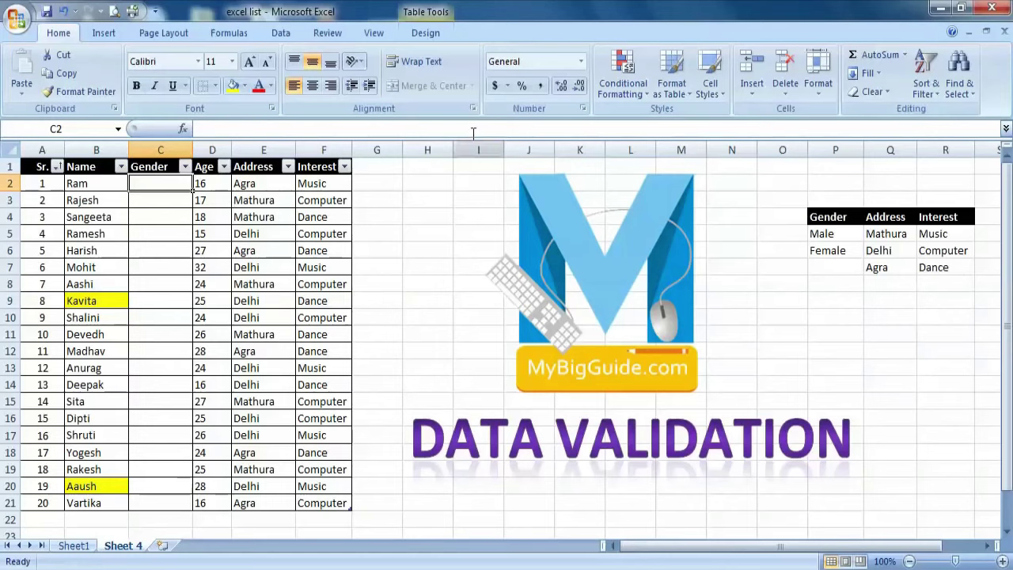
# Bring up Data Validation for C2, review the Input Message and Error Alert tabs, then expand Allow.
pyautogui.click(275, 34)
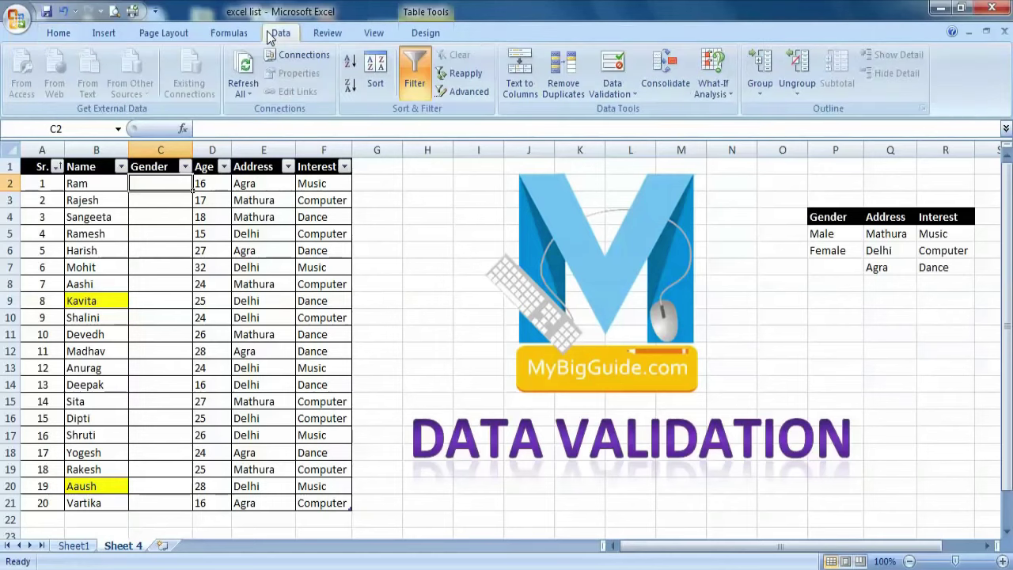
pyautogui.click(628, 99)
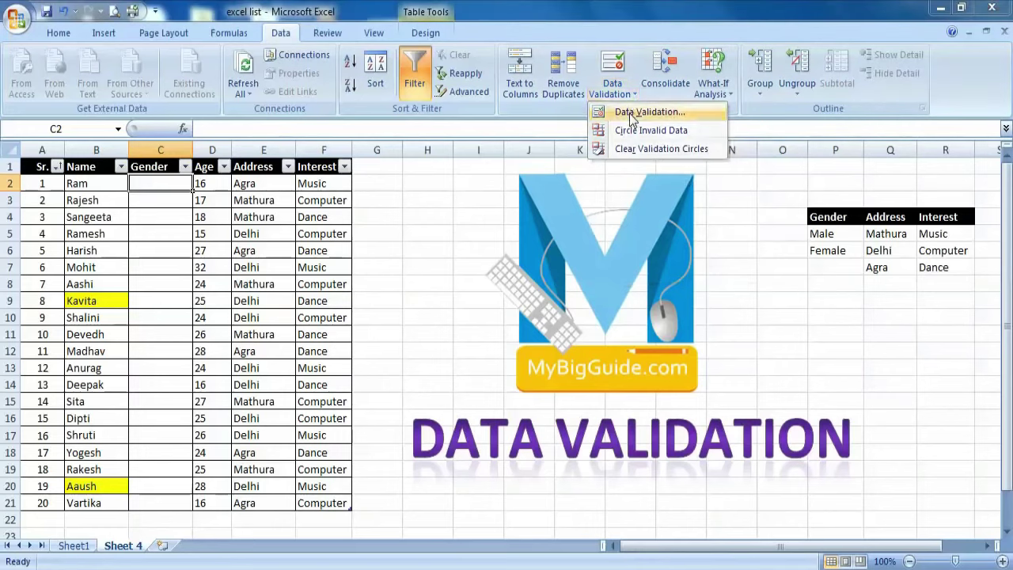
pyautogui.click(631, 112)
pyautogui.moveTo(572, 110); pyautogui.dragTo(338, 189)
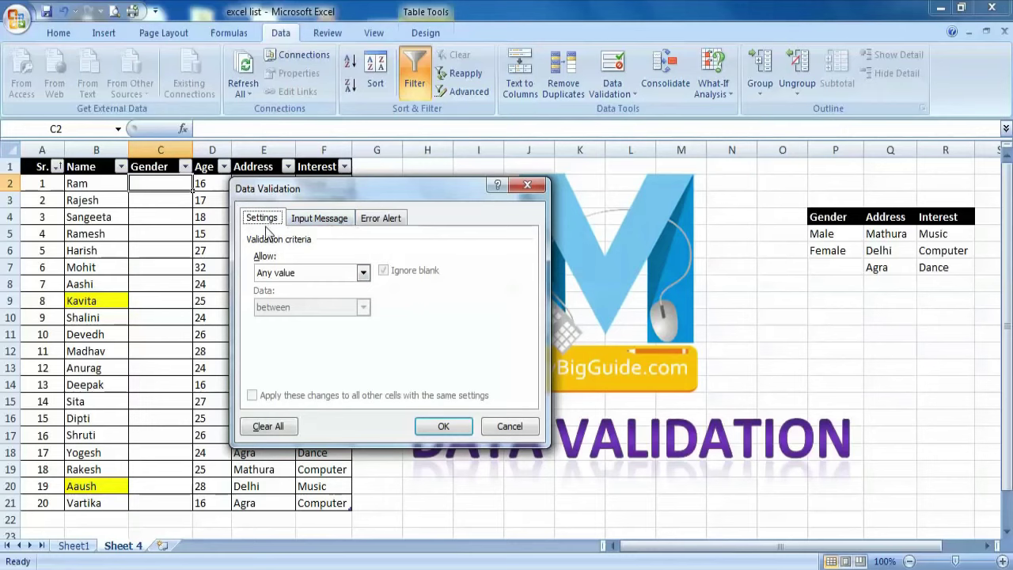
pyautogui.click(336, 223)
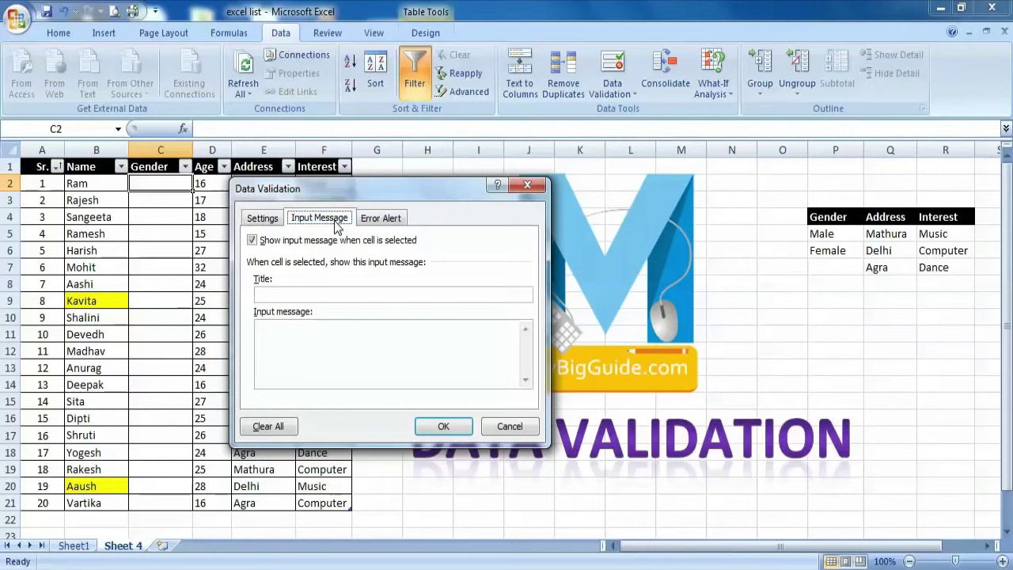
pyautogui.click(388, 218)
pyautogui.click(260, 220)
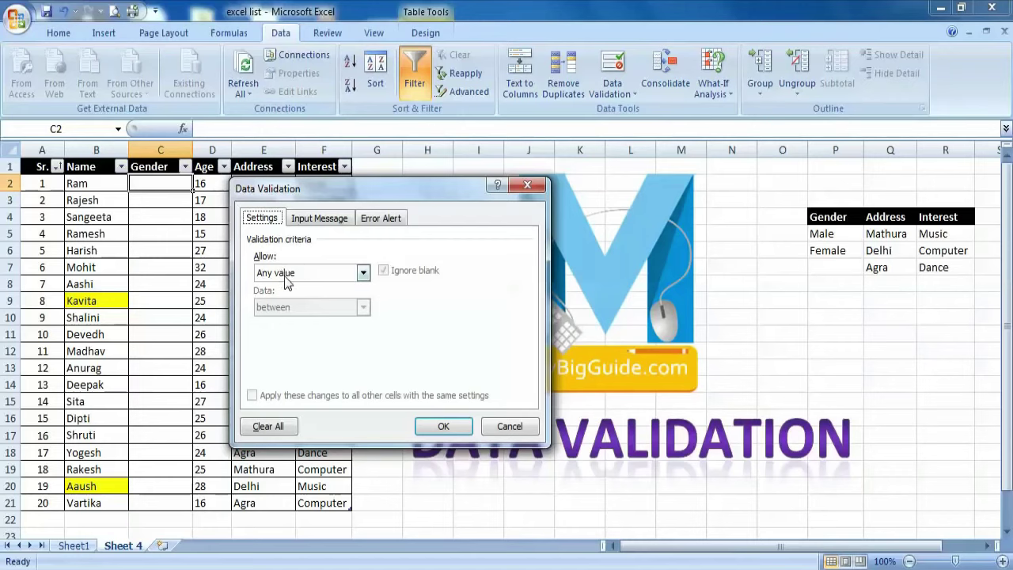
pyautogui.click(294, 275)
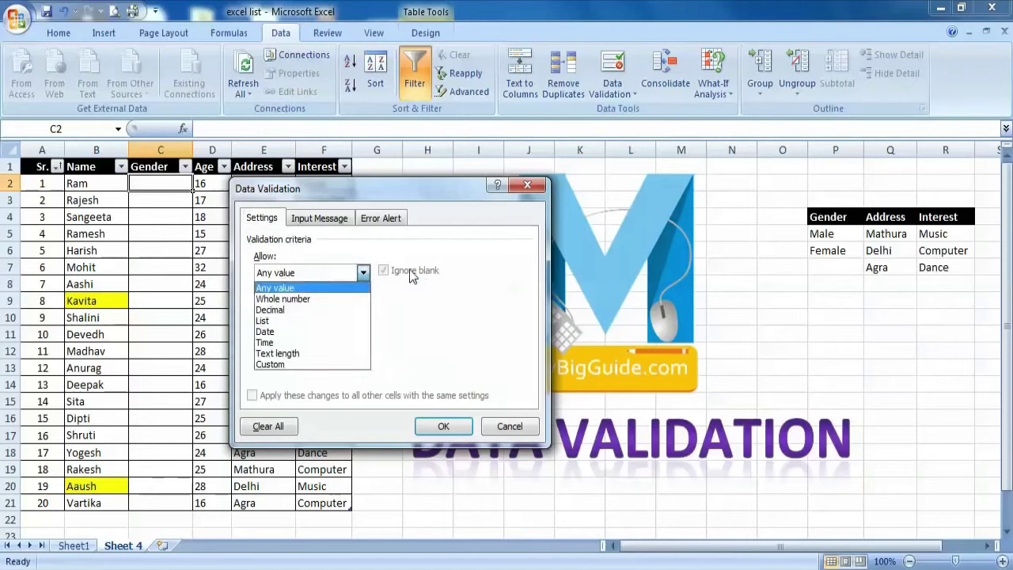
# Give C2 List validation with source =$P$5:$P$6 (Male, Female) and confirm.
pyautogui.click(272, 324)
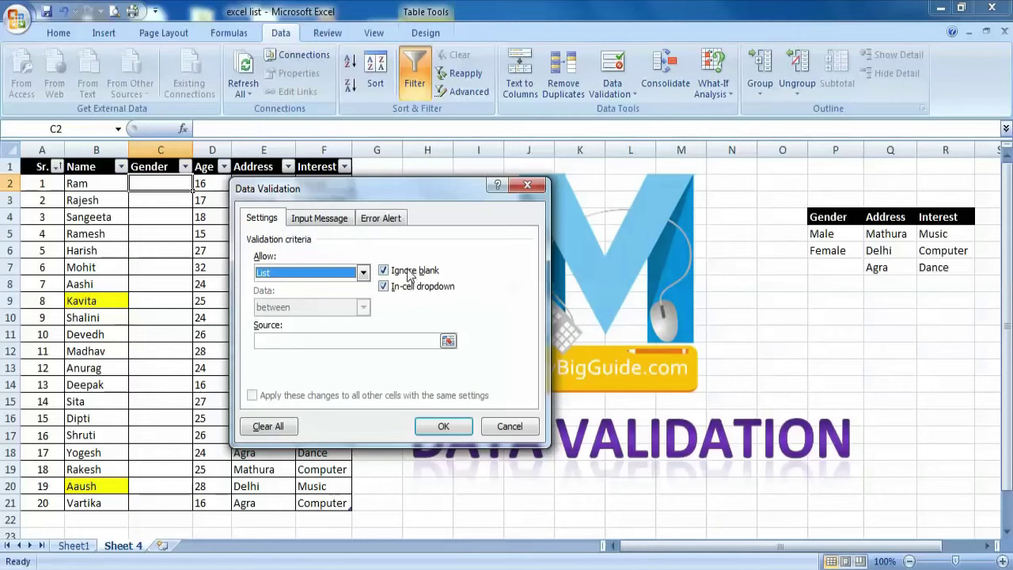
pyautogui.click(364, 272)
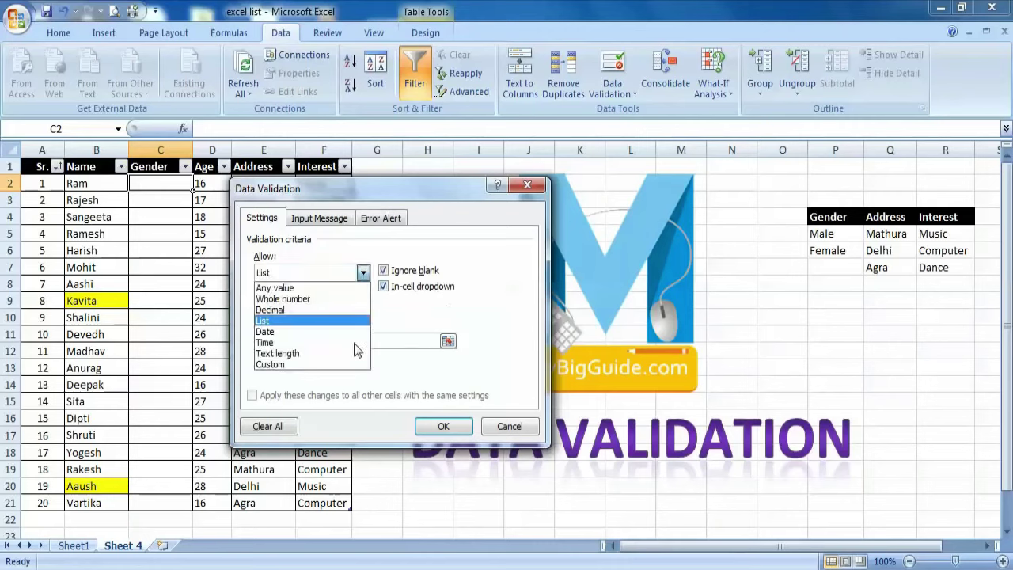
pyautogui.click(364, 272)
pyautogui.click(363, 273)
pyautogui.click(363, 272)
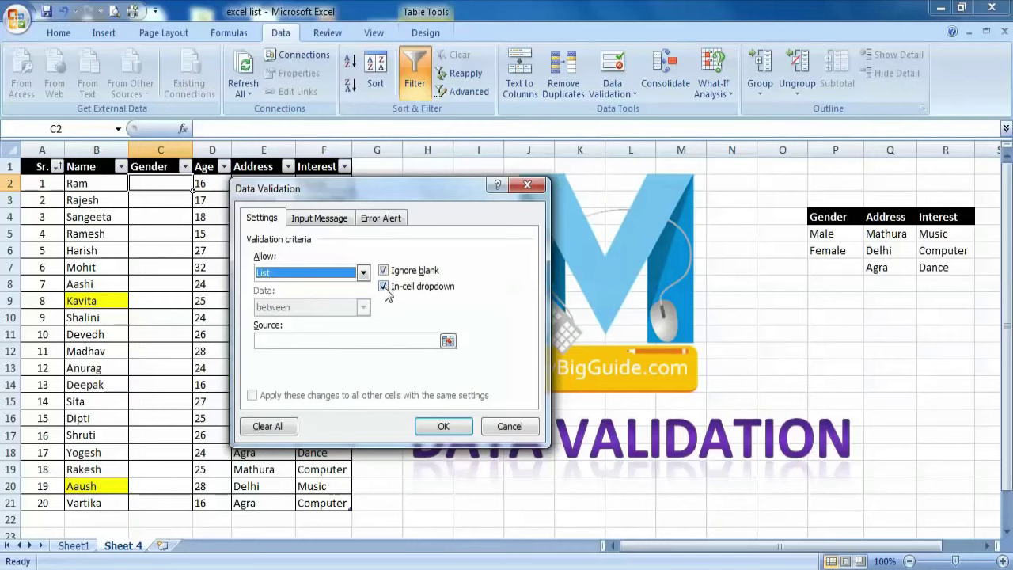
pyautogui.click(363, 272)
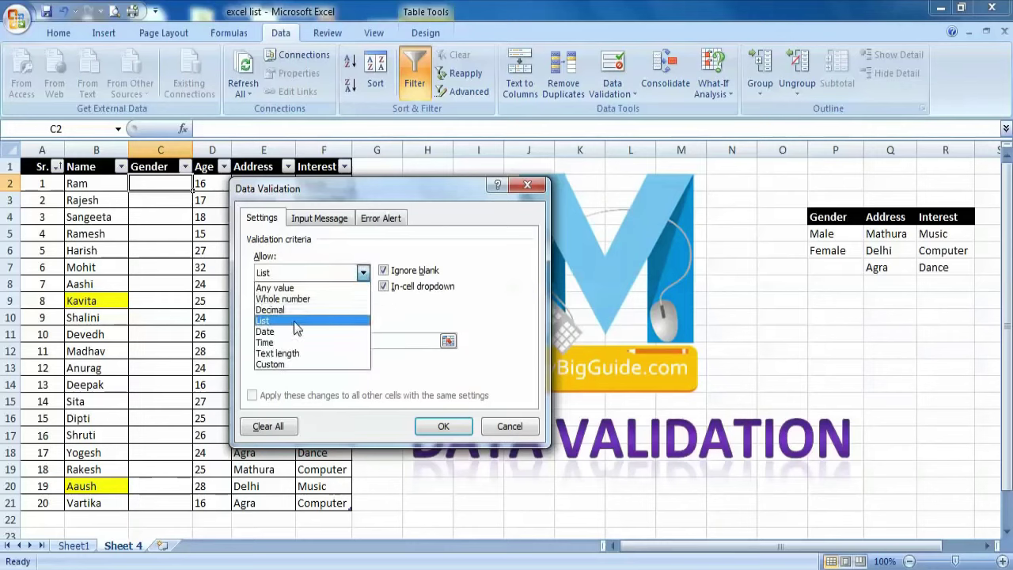
pyautogui.click(296, 320)
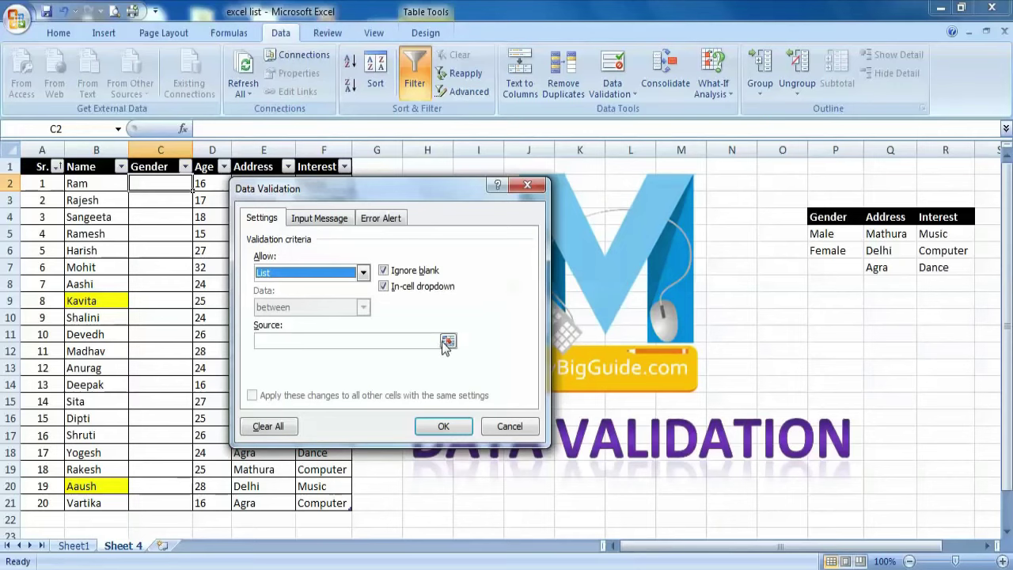
pyautogui.click(448, 342)
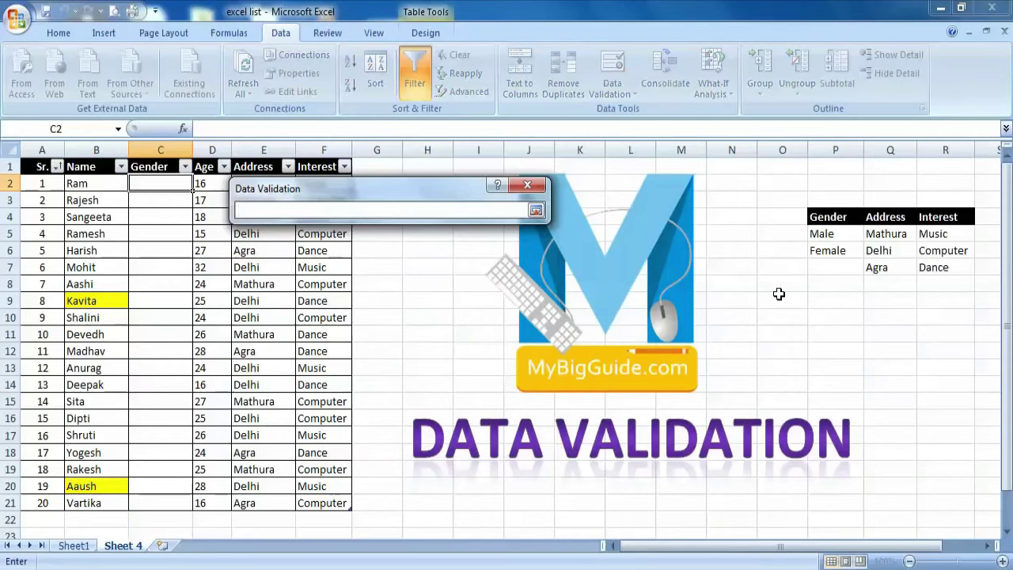
pyautogui.moveTo(821, 235); pyautogui.dragTo(827, 251)
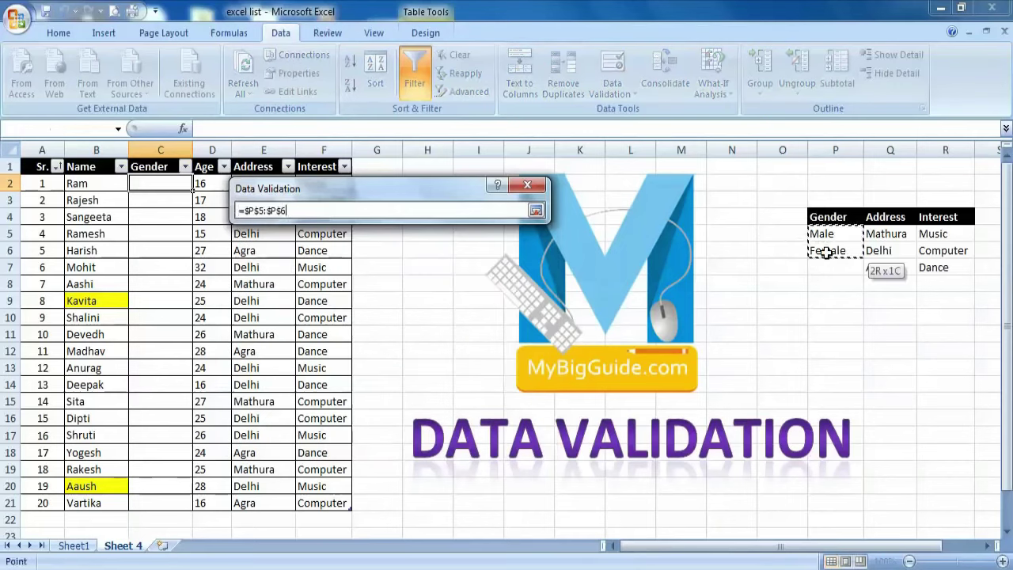
pyautogui.click(536, 212)
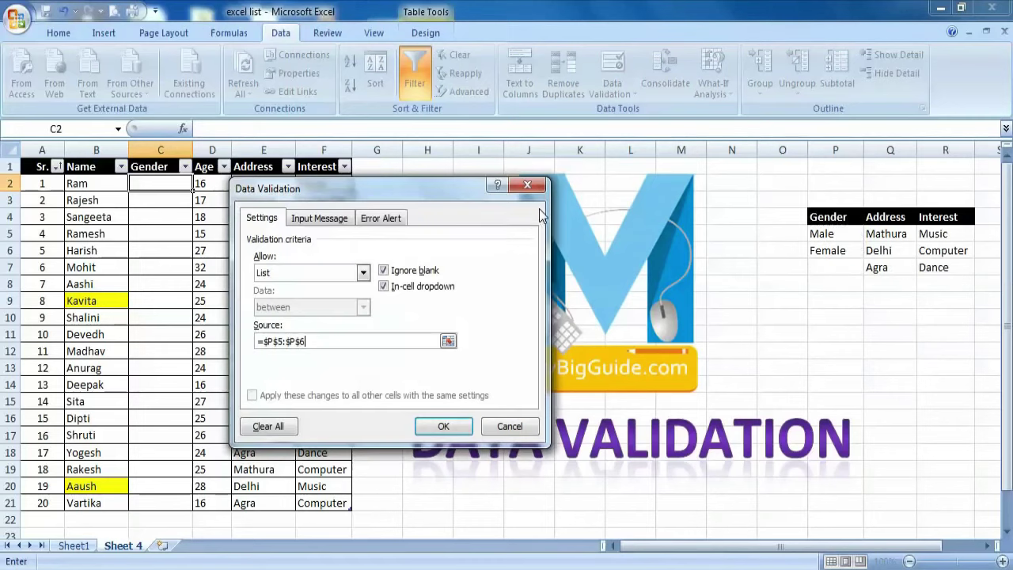
pyautogui.click(444, 427)
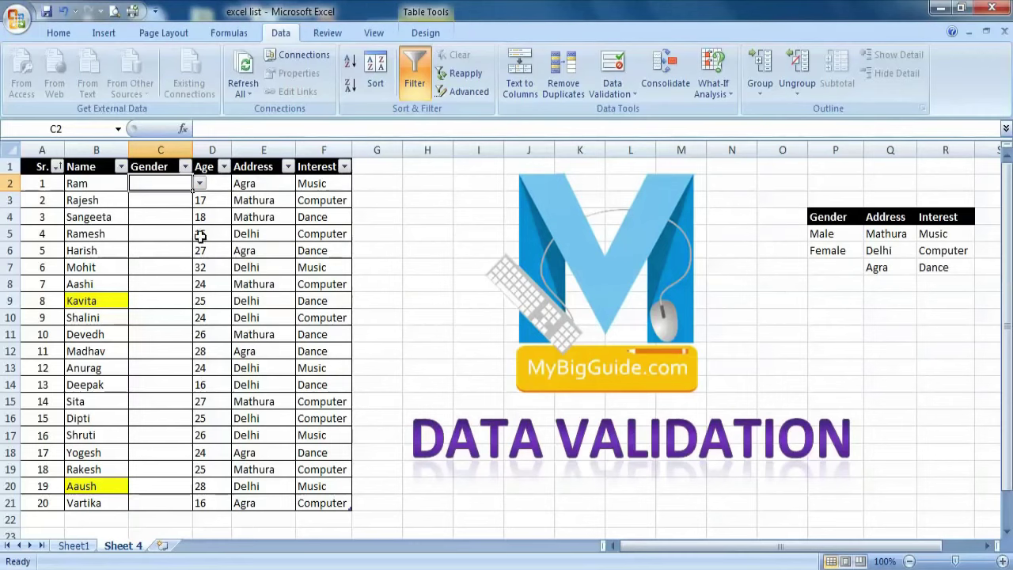
# Pick Male for Ram in C2 from its drop-down, then copy C2.
pyautogui.click(200, 184)
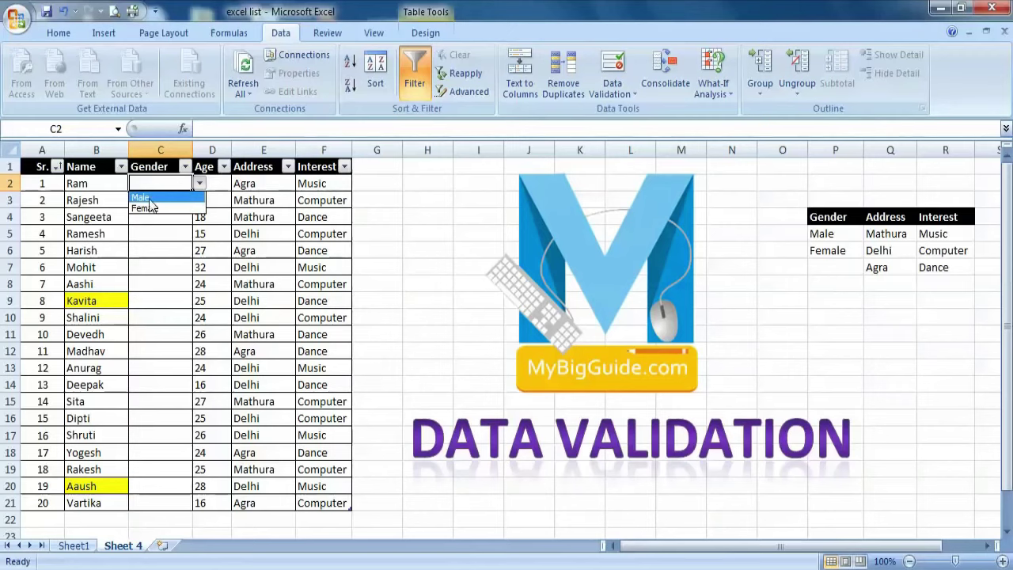
pyautogui.click(151, 200)
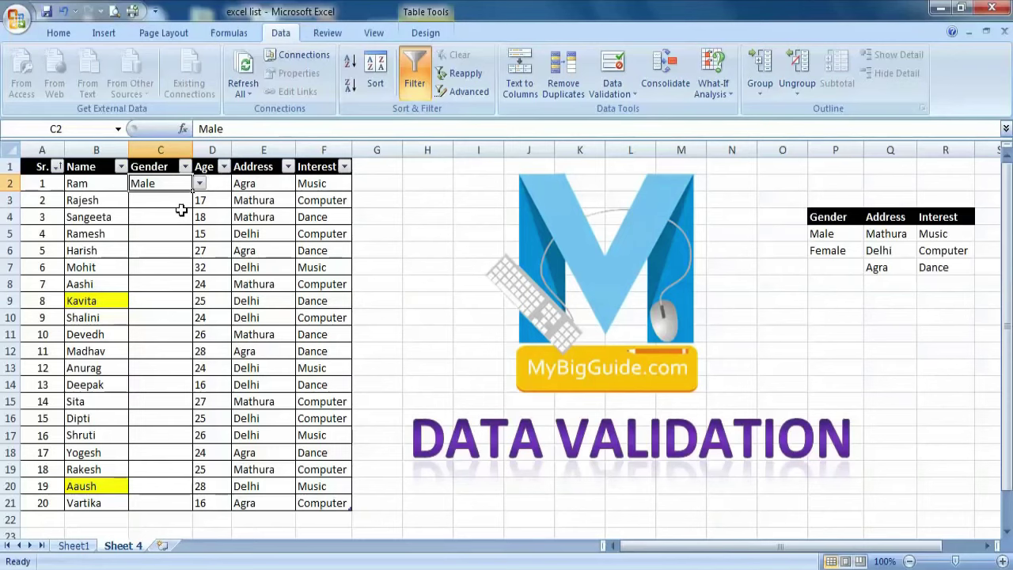
pyautogui.hotkey('ctrl', 'c')
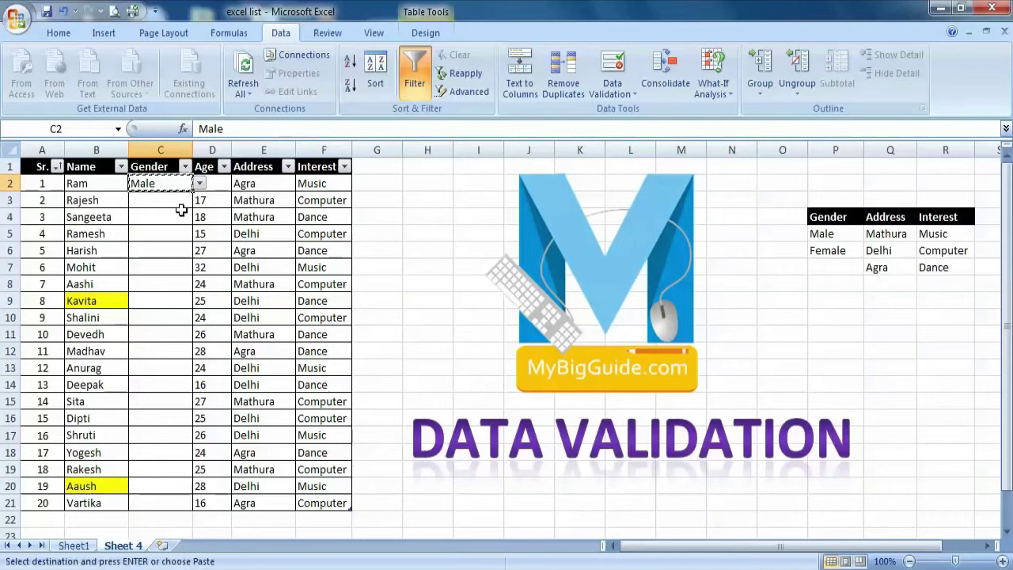
# Paste only C2's validation into C3:C21 and check the drop-downs down the column.
pyautogui.moveTo(170, 199); pyautogui.dragTo(171, 500)
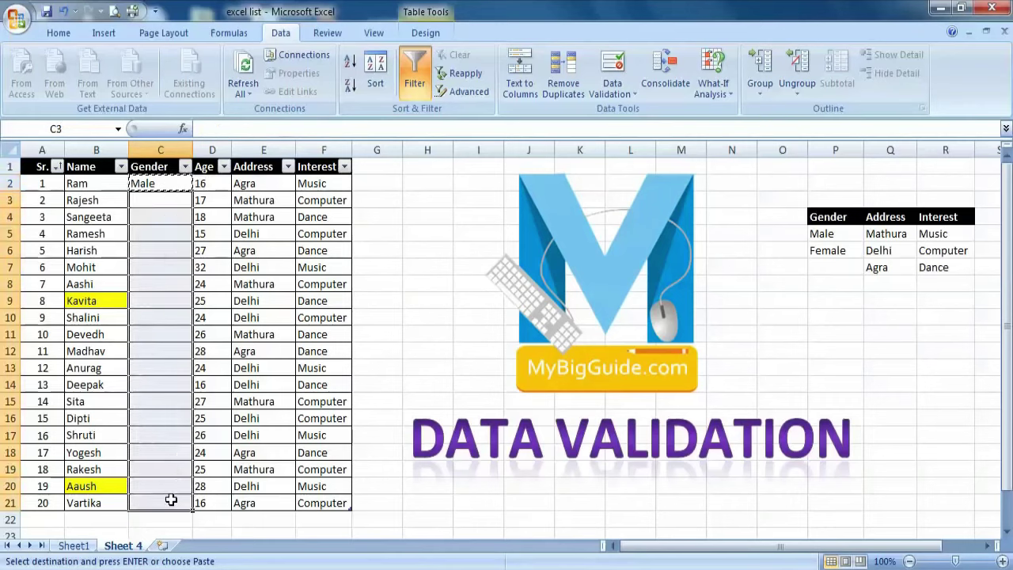
pyautogui.rightClick(153, 221)
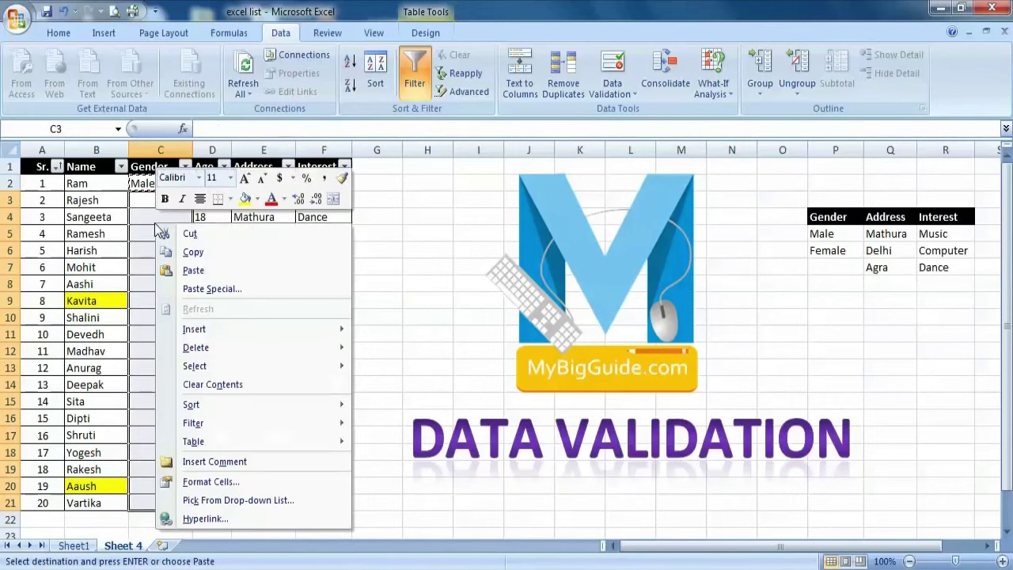
pyautogui.click(211, 289)
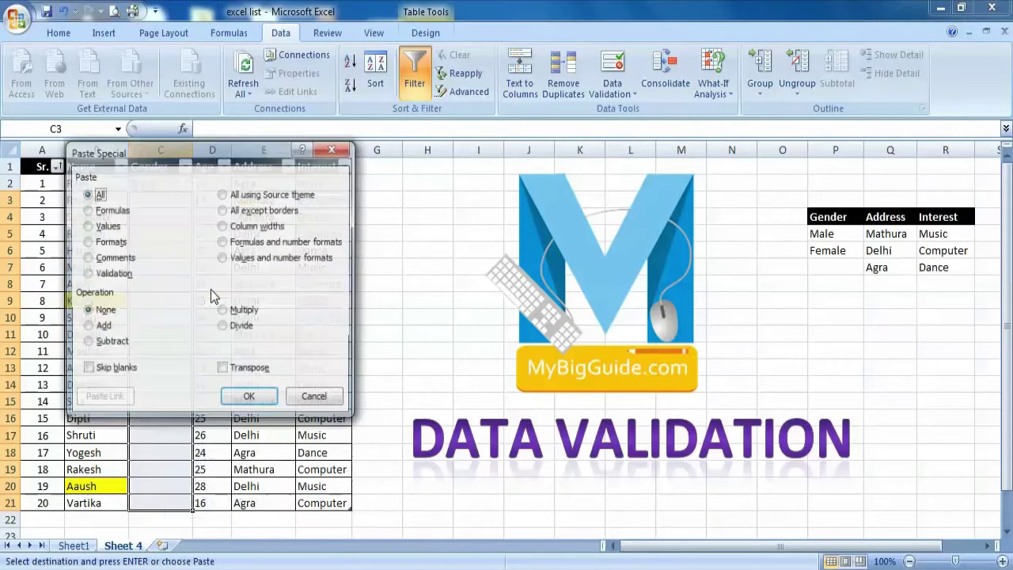
pyautogui.click(87, 275)
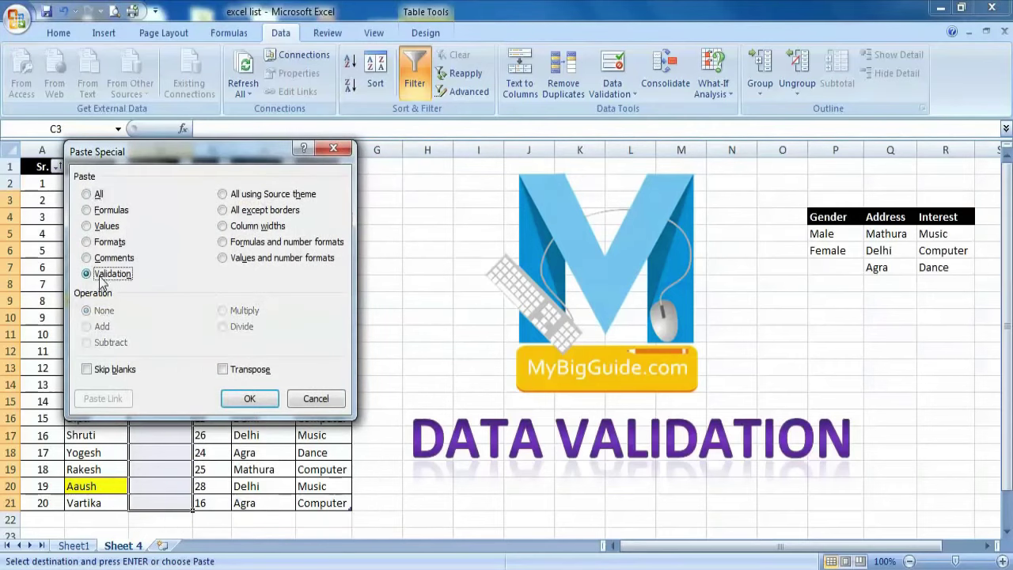
pyautogui.click(249, 397)
pyautogui.click(407, 285)
pyautogui.click(159, 217)
pyautogui.click(162, 250)
pyautogui.click(159, 334)
pyautogui.click(158, 367)
pyautogui.click(159, 452)
pyautogui.click(155, 486)
pyautogui.click(158, 503)
# Set C4 and C7 to Female and C9 to Male from their drop-downs.
pyautogui.click(154, 234)
pyautogui.click(159, 217)
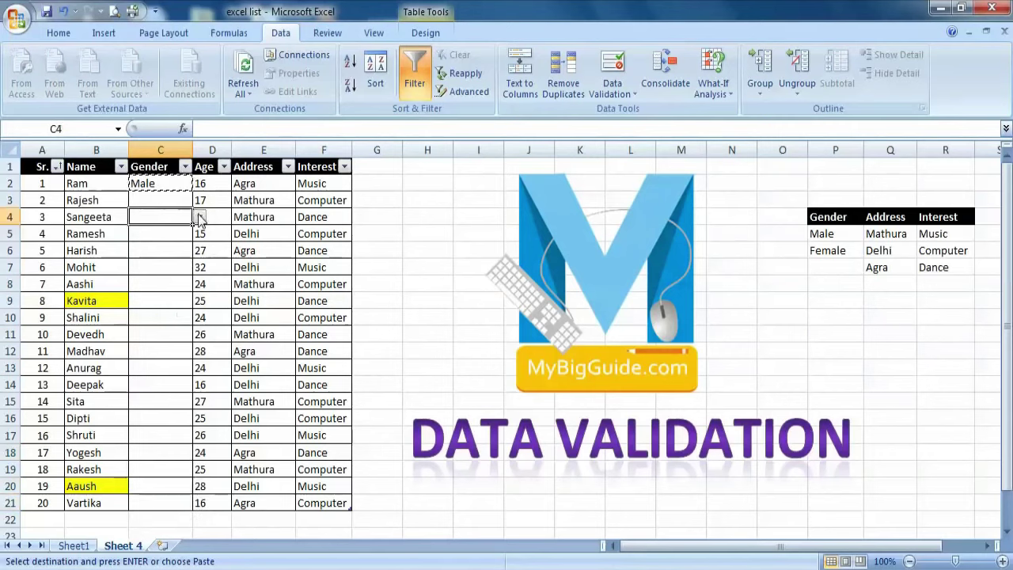
pyautogui.click(200, 217)
pyautogui.click(148, 241)
pyautogui.click(158, 264)
pyautogui.click(209, 264)
pyautogui.click(182, 267)
pyautogui.click(199, 266)
pyautogui.click(187, 291)
pyautogui.click(179, 301)
pyautogui.click(200, 301)
pyautogui.click(183, 315)
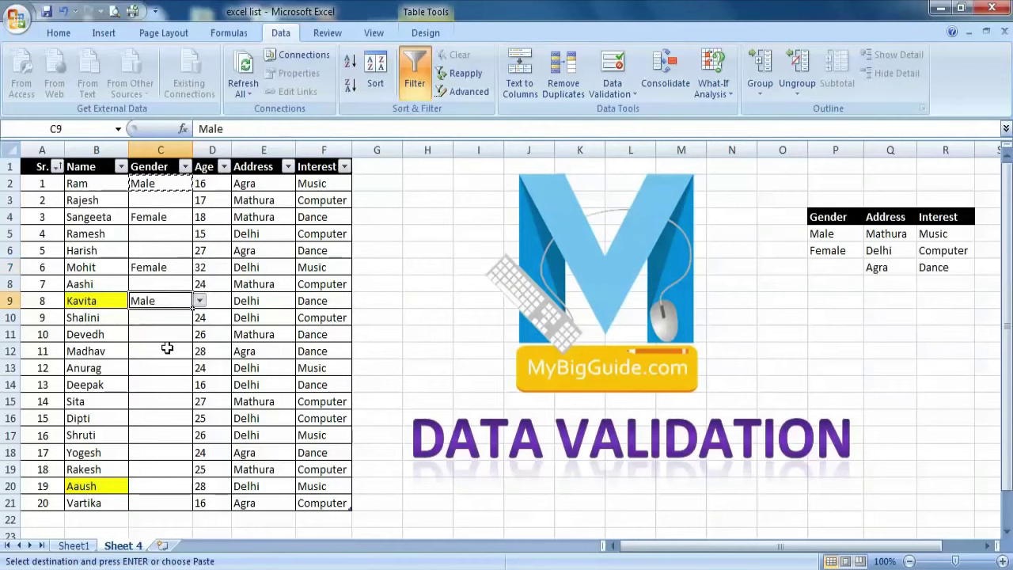
# Enter the misspelled 'mele' in C10, retry after the rejection, and enter Male.
pyautogui.click(165, 319)
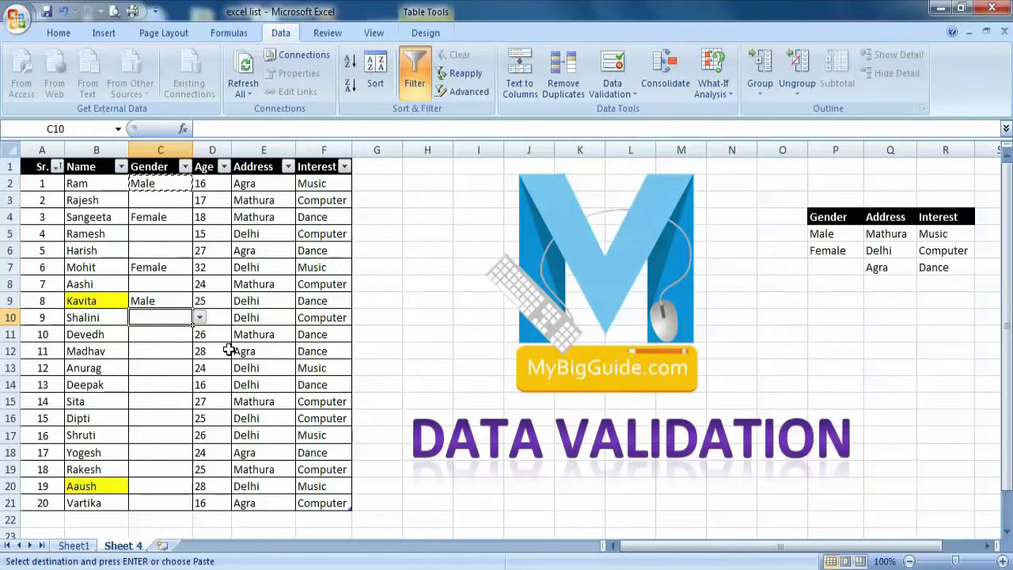
pyautogui.write('mele')
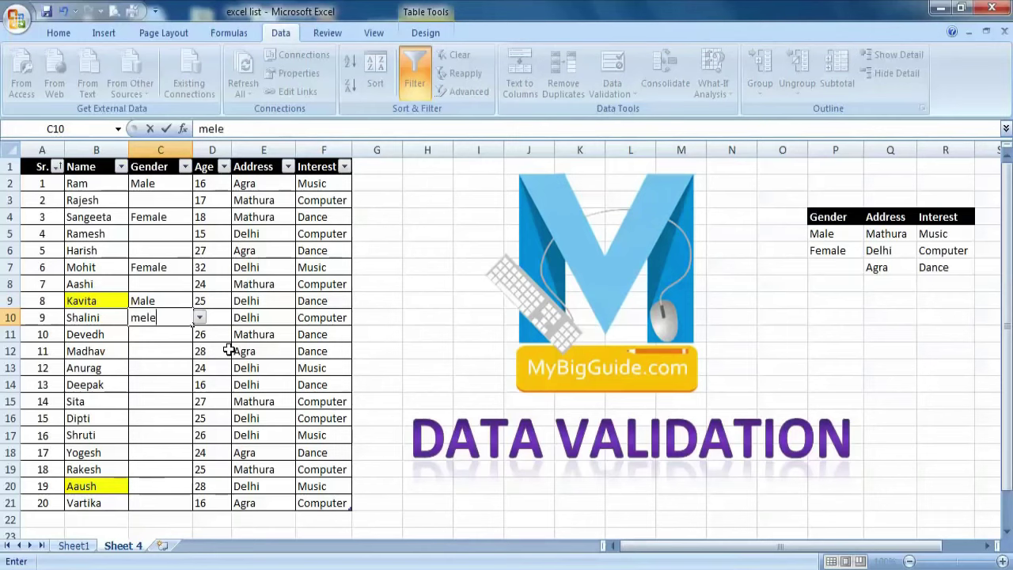
pyautogui.press('Return')
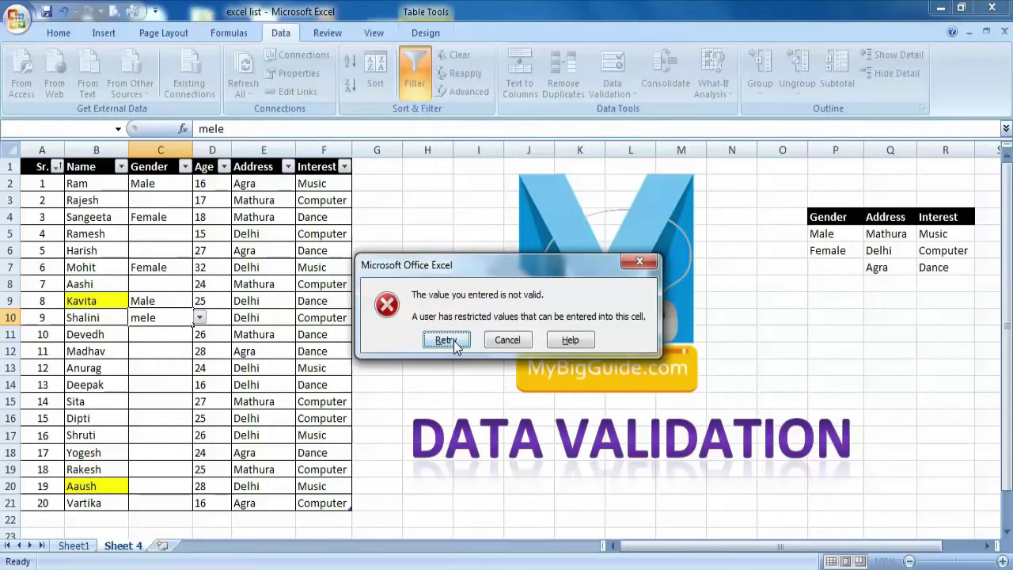
pyautogui.click(446, 340)
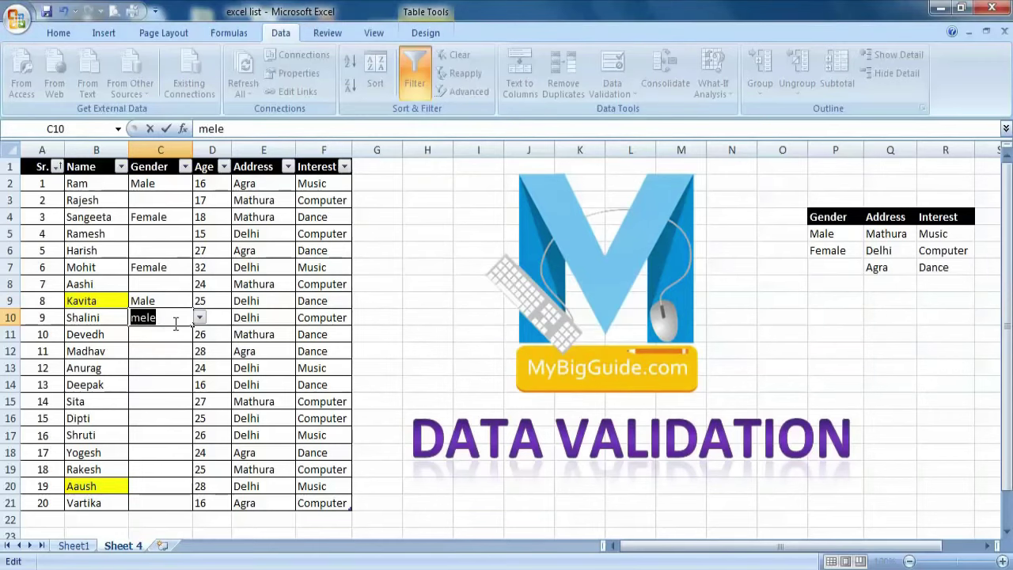
pyautogui.write('Ma')
pyautogui.press('Return')
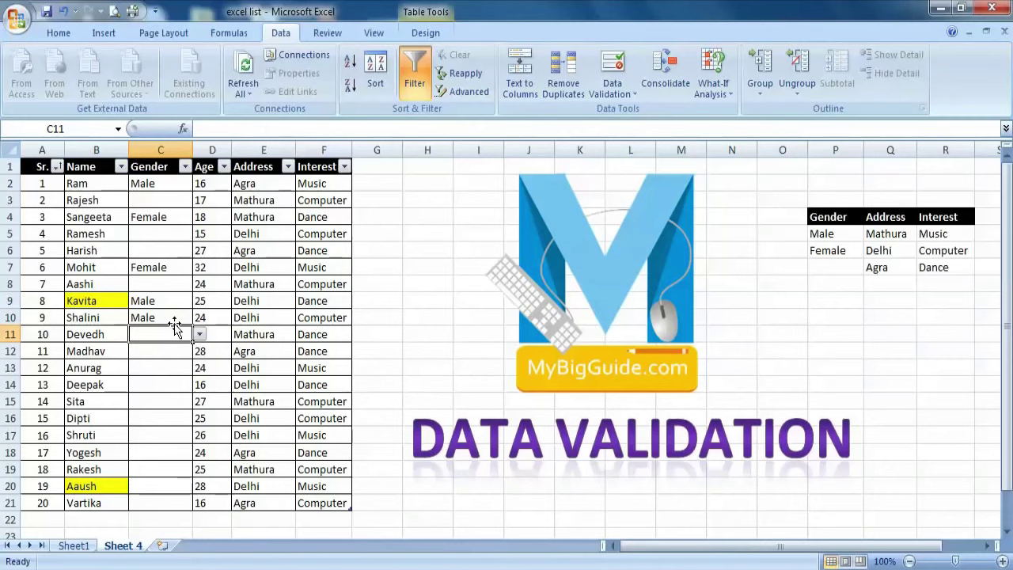
# Try the invalid entry 'hdu' in C11 and cancel the error alert.
pyautogui.write('hdu')
pyautogui.press('Return')
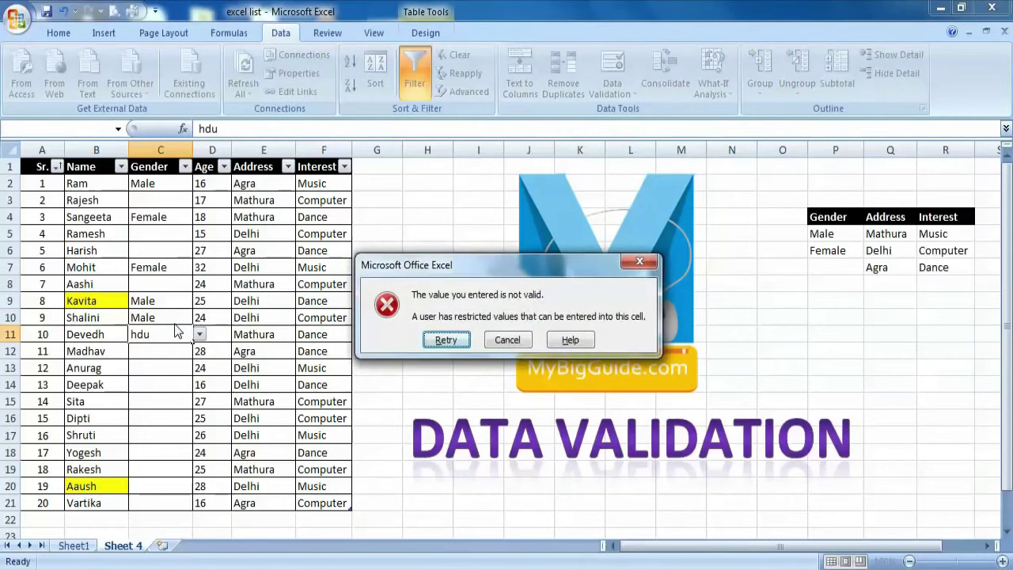
pyautogui.press('Escape')
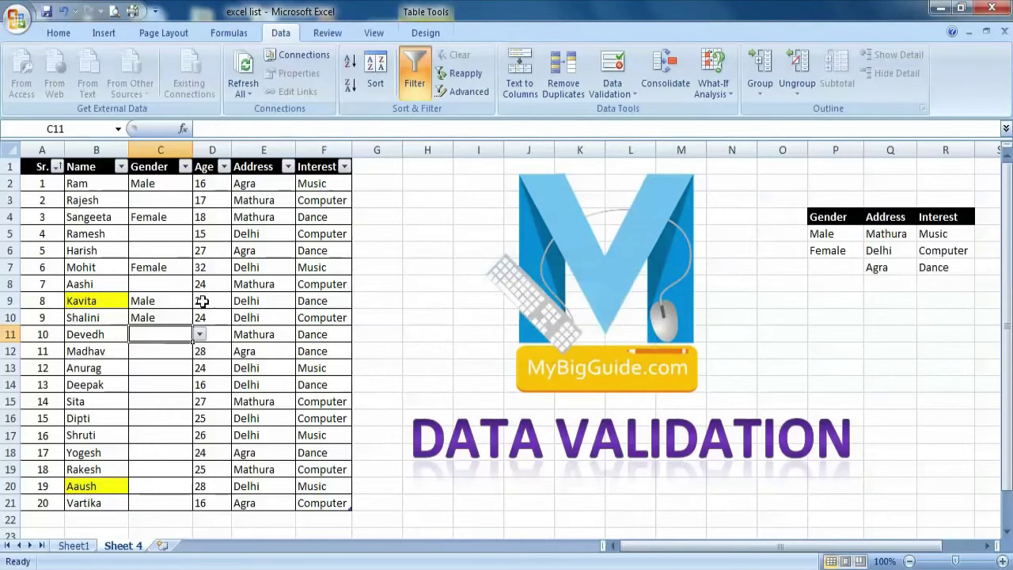
# Delete all Address values in E2:E21, ending on cell E2.
pyautogui.click(172, 184)
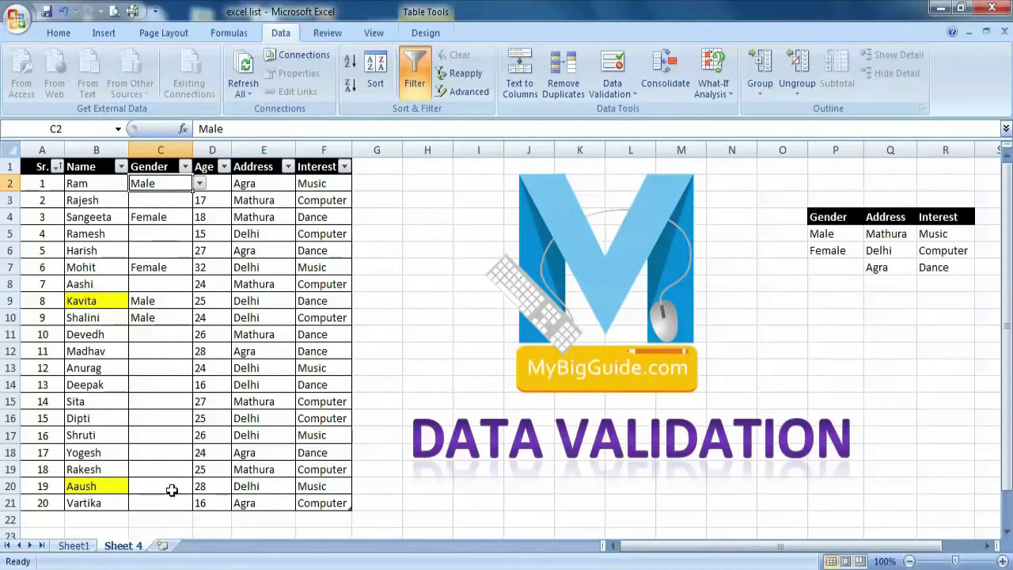
pyautogui.moveTo(267, 195); pyautogui.dragTo(271, 504)
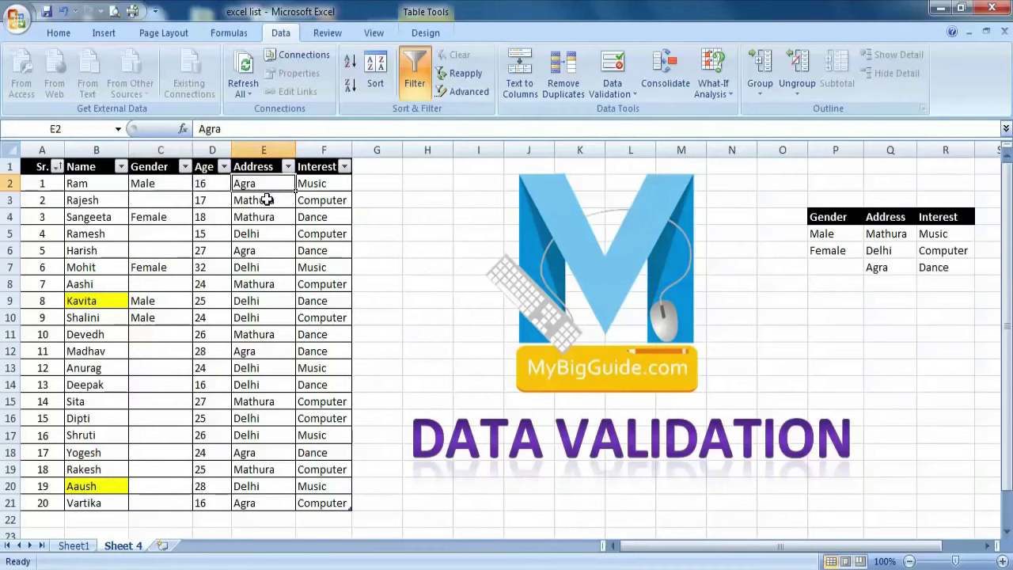
pyautogui.press('Delete')
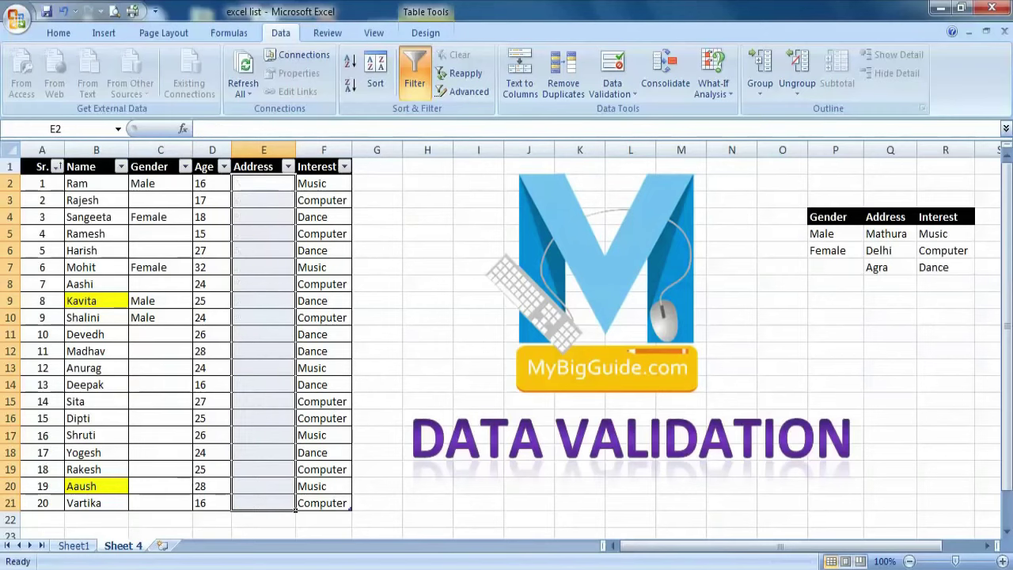
pyautogui.click(262, 252)
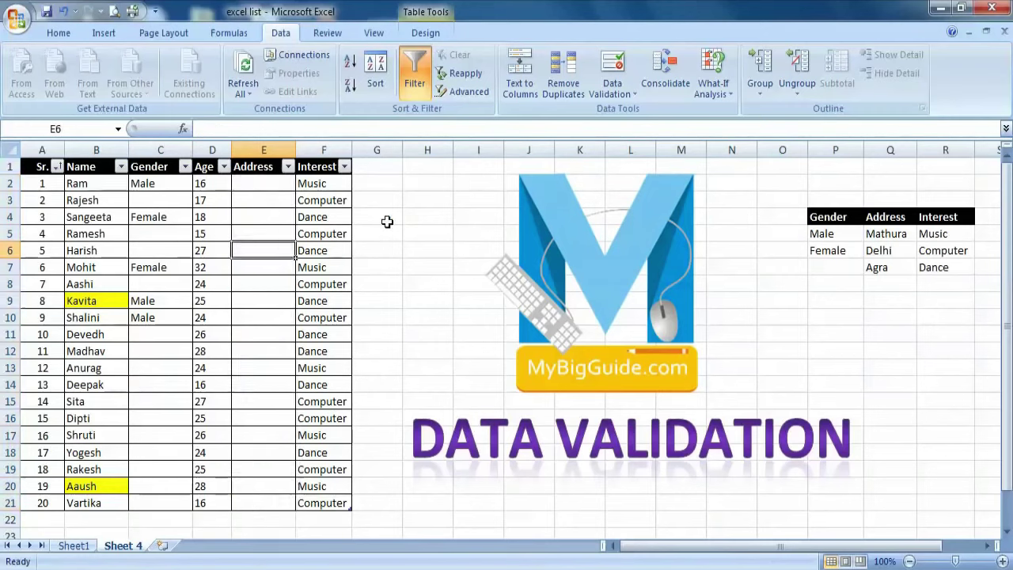
pyautogui.click(255, 180)
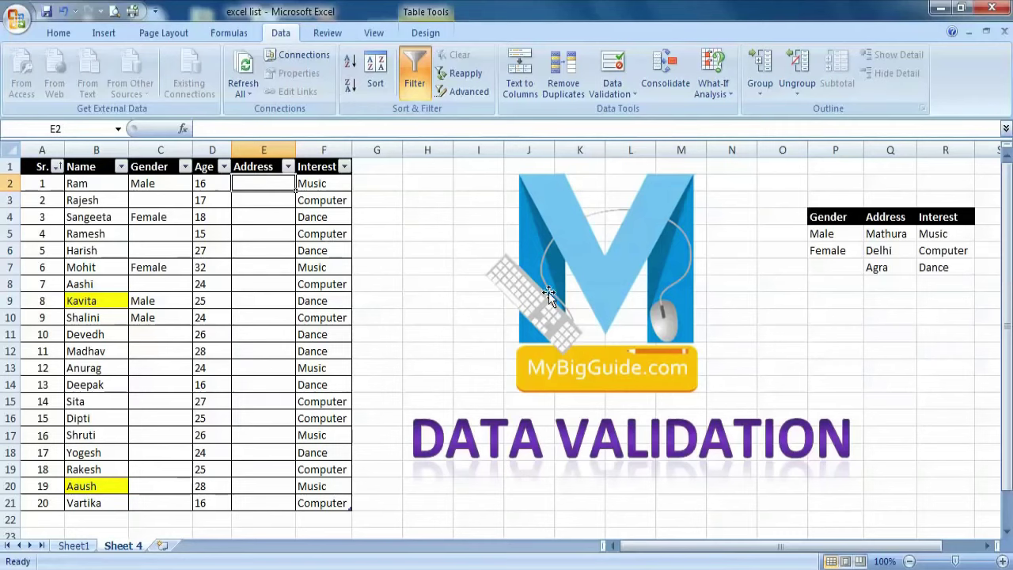
# Apply List validation with source =$Q$5:$Q$7 to E2 and show its drop-down choices.
pyautogui.click(620, 98)
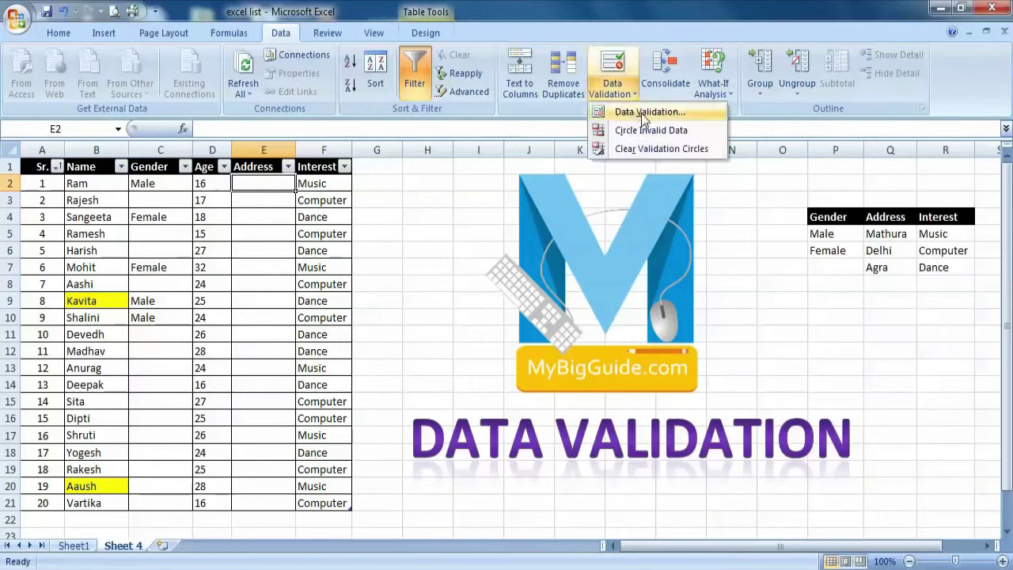
pyautogui.click(640, 107)
pyautogui.click(282, 277)
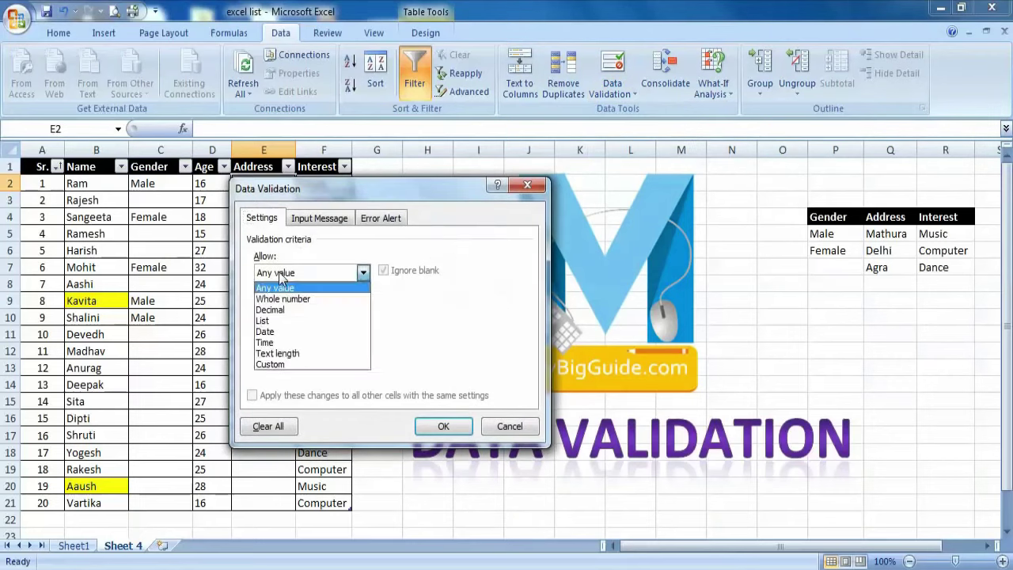
pyautogui.click(290, 318)
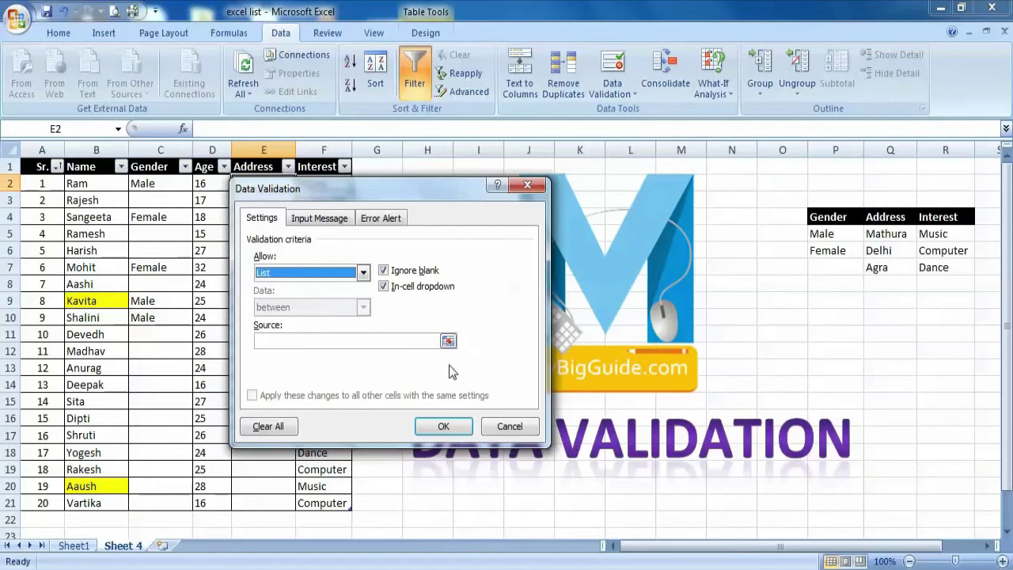
pyautogui.click(449, 340)
pyautogui.moveTo(895, 234); pyautogui.dragTo(892, 268)
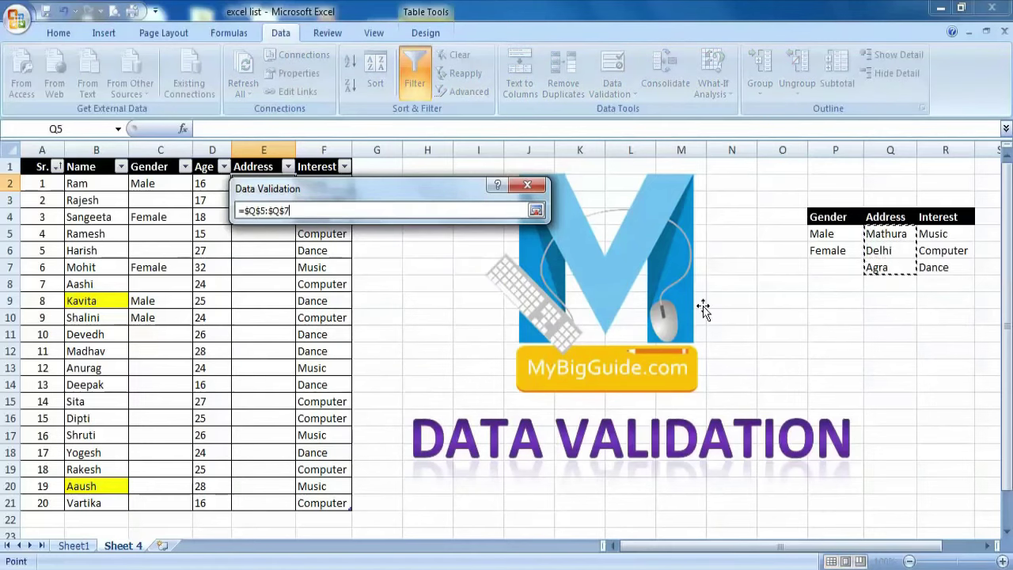
pyautogui.click(536, 210)
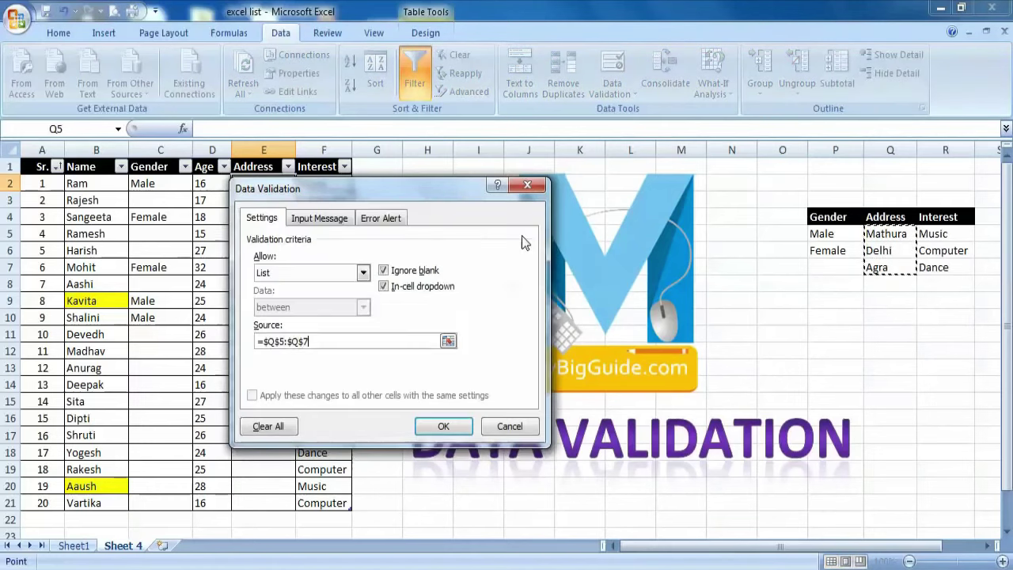
pyautogui.click(444, 426)
pyautogui.click(302, 183)
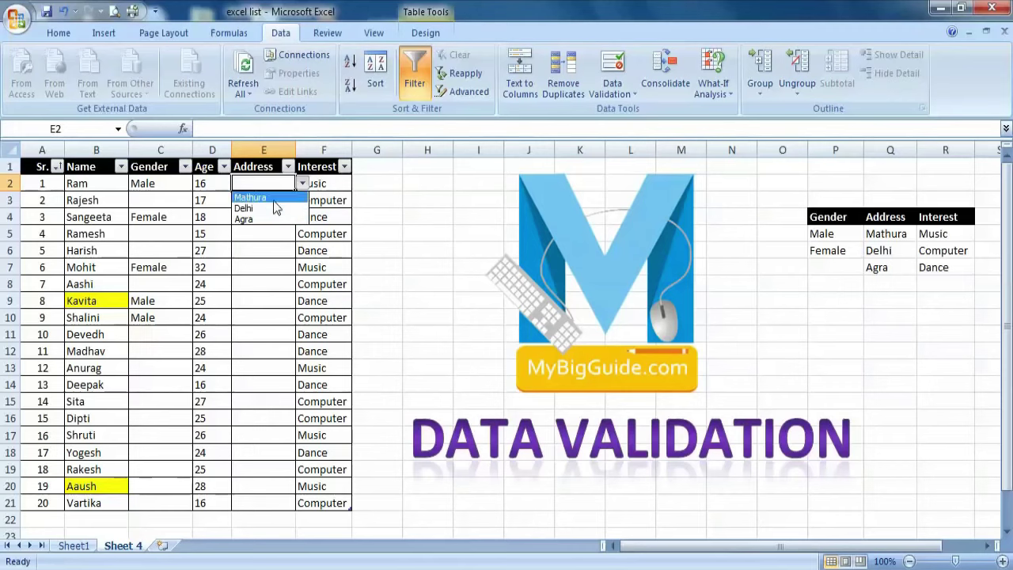
# Choose Mathura for Ram's Address in E2 from its validation list.
pyautogui.click(273, 198)
pyautogui.click(274, 201)
pyautogui.click(273, 233)
pyautogui.click(258, 182)
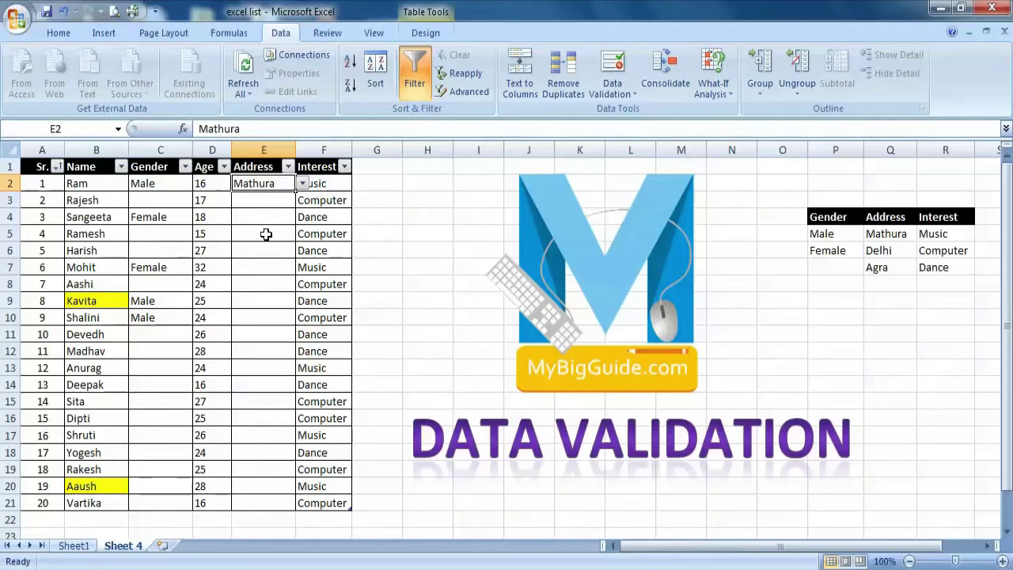
# Delete the Age values in D2:D21, then reselect the emptied range.
pyautogui.moveTo(204, 183); pyautogui.dragTo(212, 503)
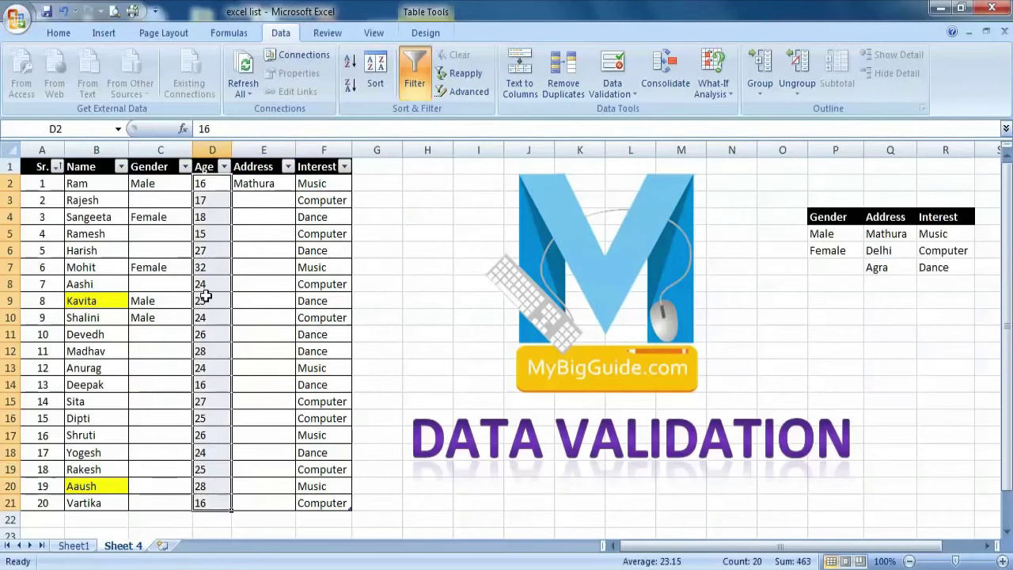
pyautogui.click(205, 188)
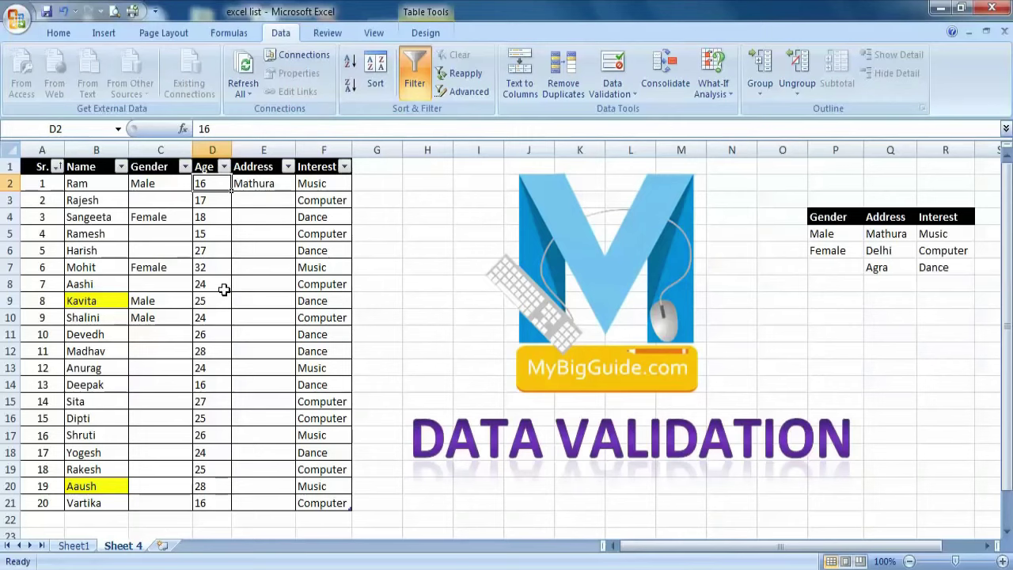
pyautogui.hotkey('shift', 'Down')
pyautogui.hotkey('shift', 'Down')
pyautogui.hotkey('shift', 'Down')
pyautogui.hotkey('shift', 'Down')
pyautogui.hotkey('shift', 'Down')
pyautogui.hotkey('shift', 'Down')
pyautogui.hotkey('shift', 'Down')
pyautogui.hotkey('shift', 'Down')
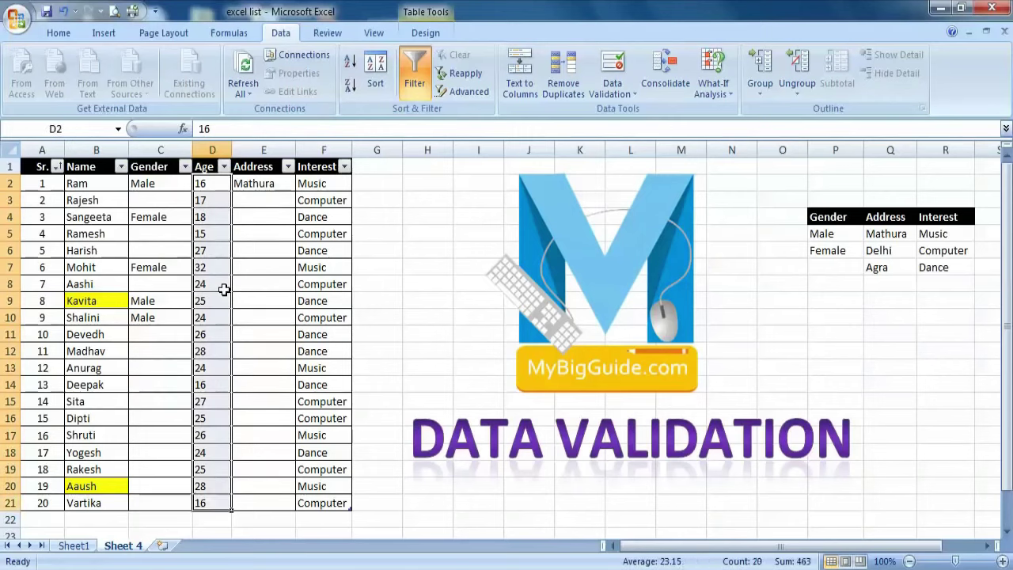
pyautogui.press('Delete')
pyautogui.press('Up')
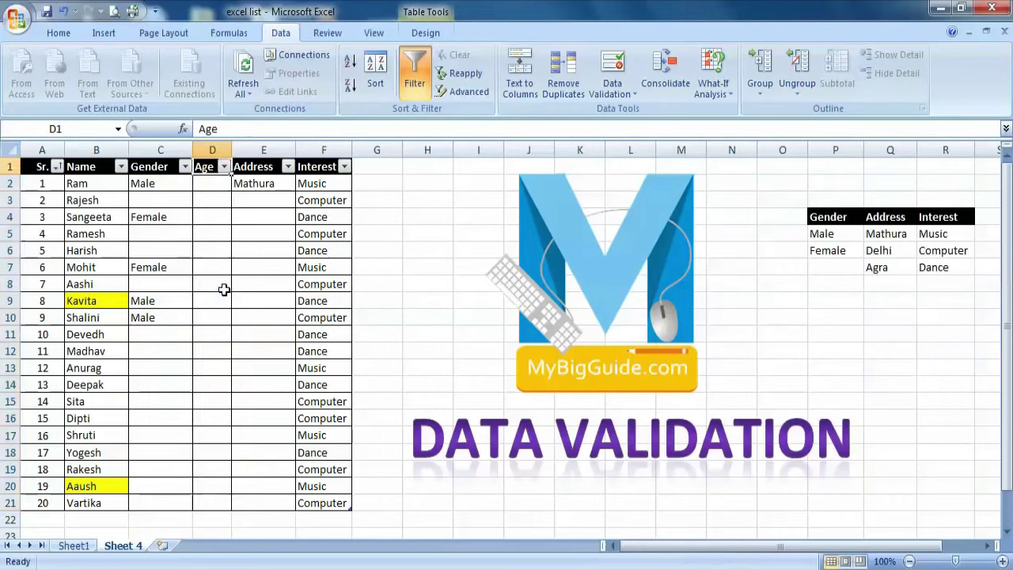
pyautogui.press('Down')
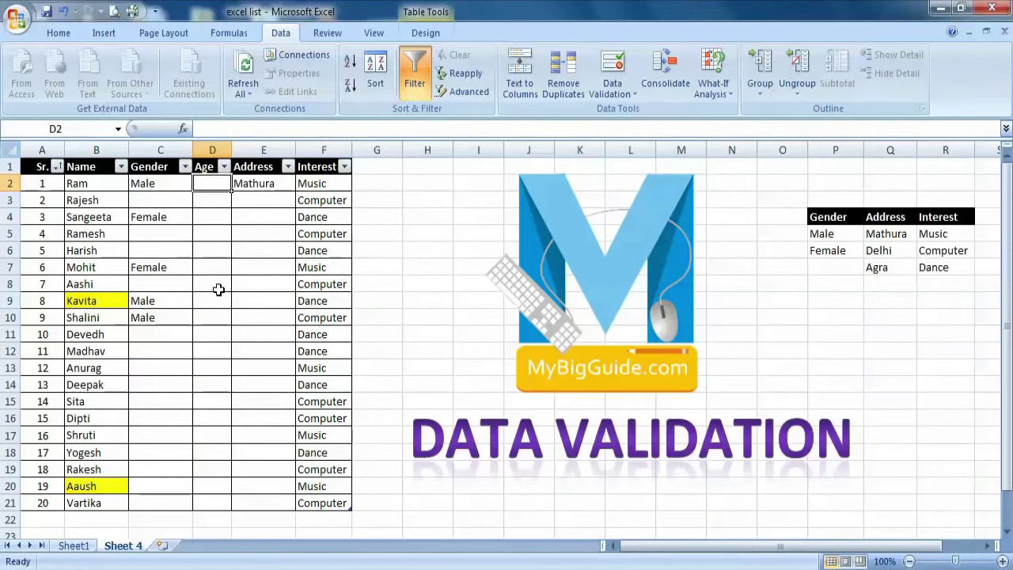
pyautogui.moveTo(207, 185); pyautogui.dragTo(209, 504)
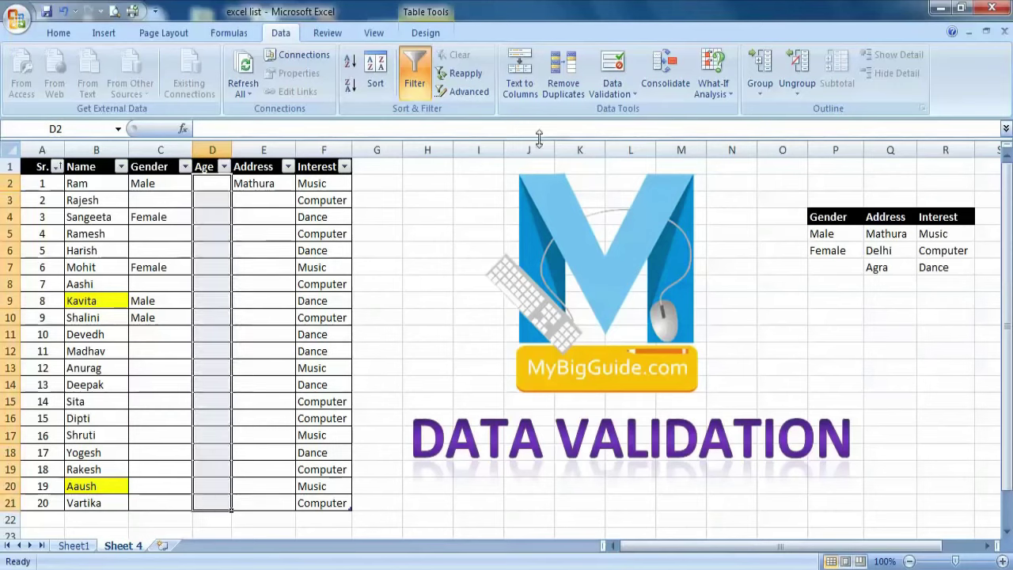
# Set D2:D21 validation to Whole number between minimum 18 and maximum 32.
pyautogui.click(626, 98)
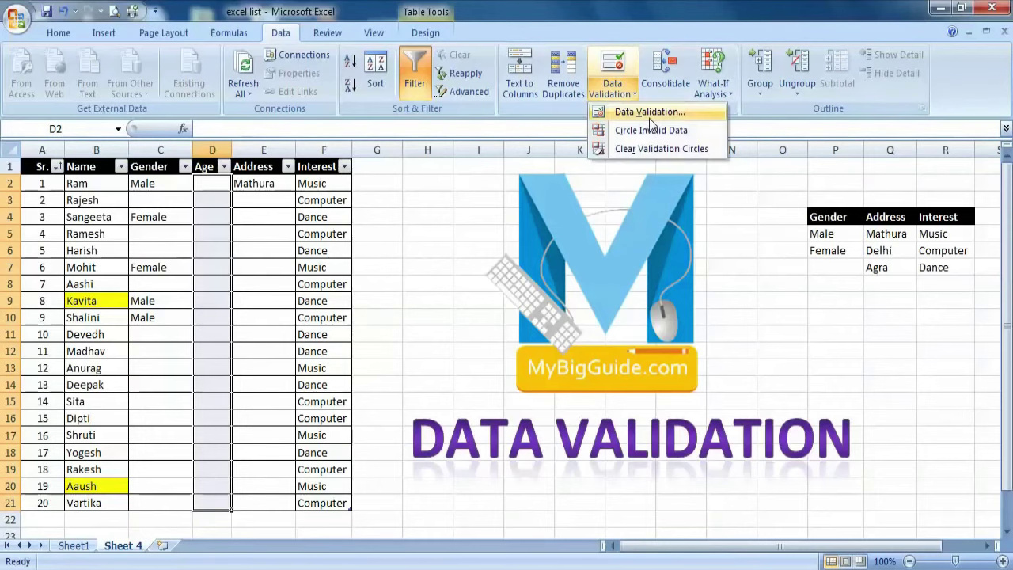
pyautogui.click(650, 111)
pyautogui.moveTo(344, 188); pyautogui.dragTo(449, 165)
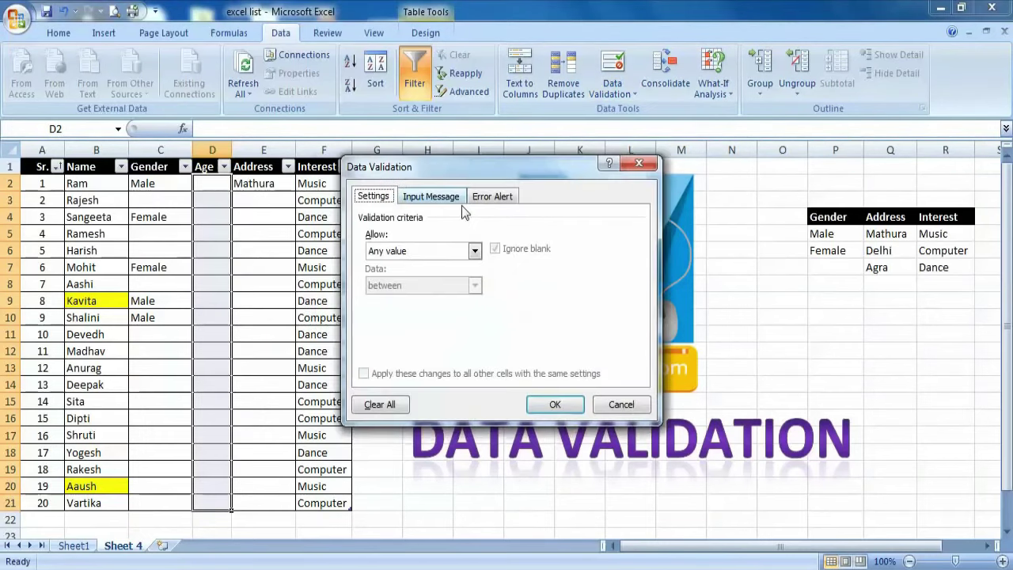
pyautogui.click(475, 250)
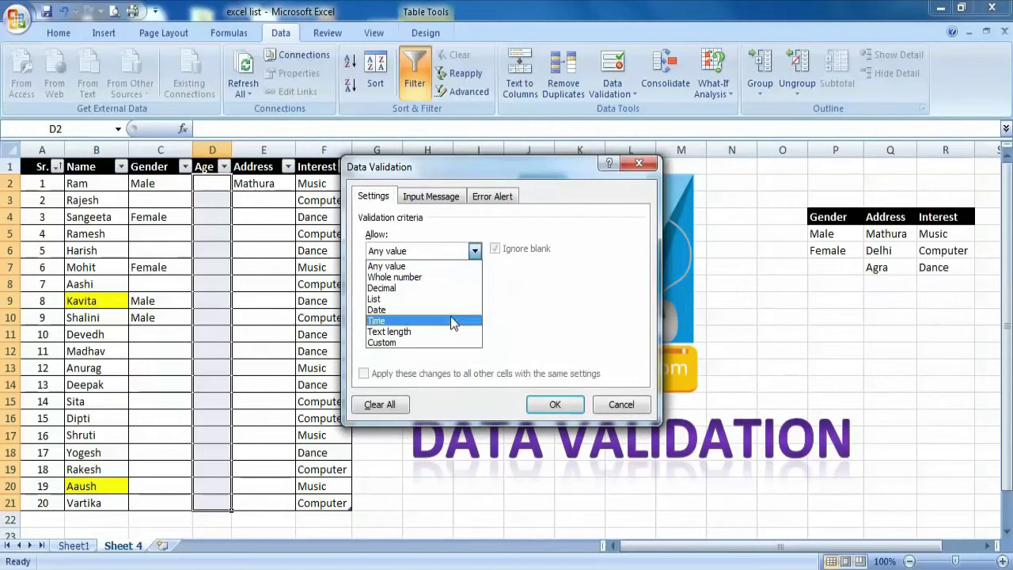
pyautogui.click(411, 278)
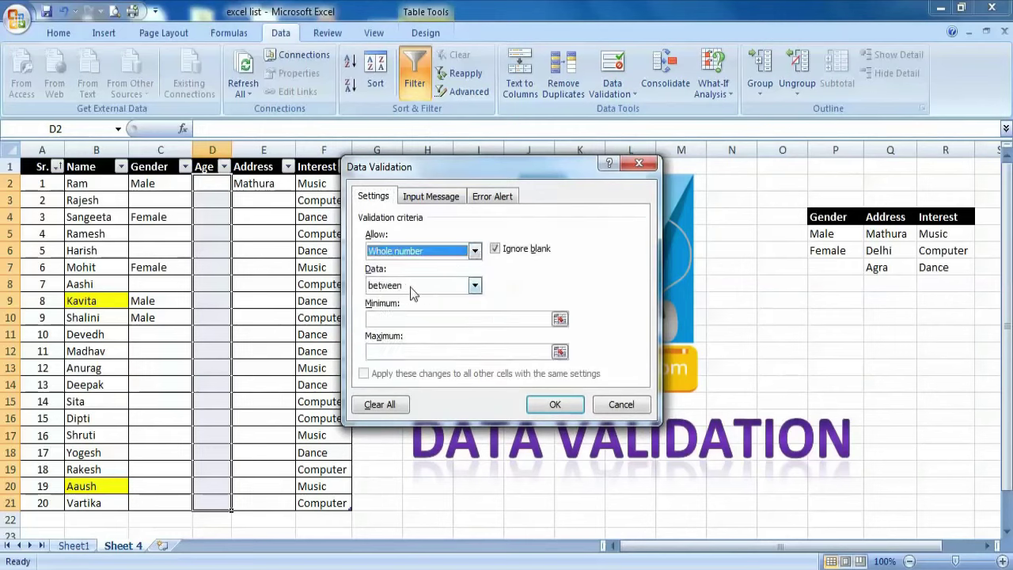
pyautogui.click(410, 319)
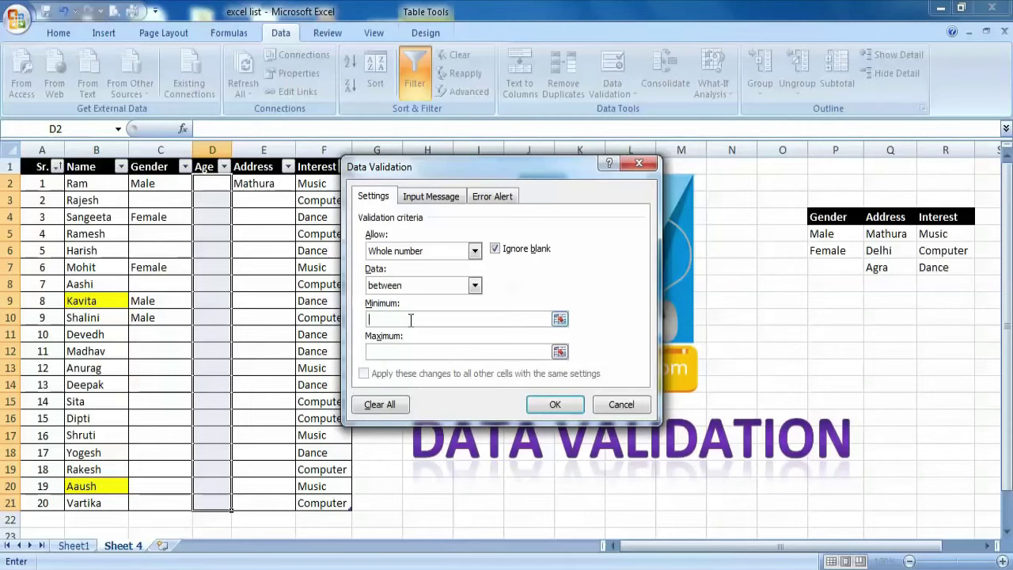
pyautogui.write('18')
pyautogui.press('Tab')
pyautogui.write('32')
pyautogui.click(554, 404)
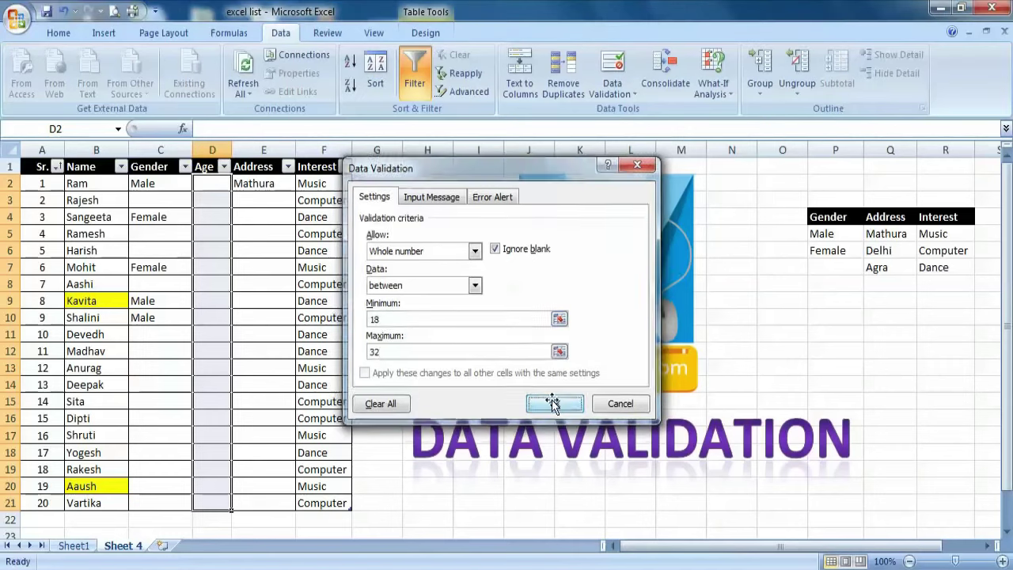
pyautogui.click(220, 199)
# Try ages 33 and 17 in D7, confirm both are rejected, and cancel.
pyautogui.click(211, 269)
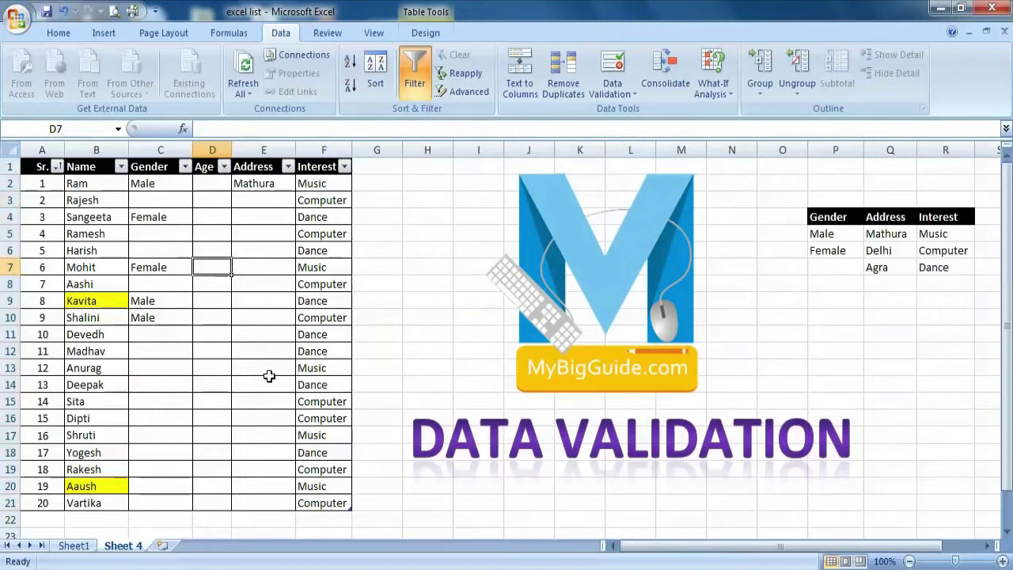
pyautogui.write('33')
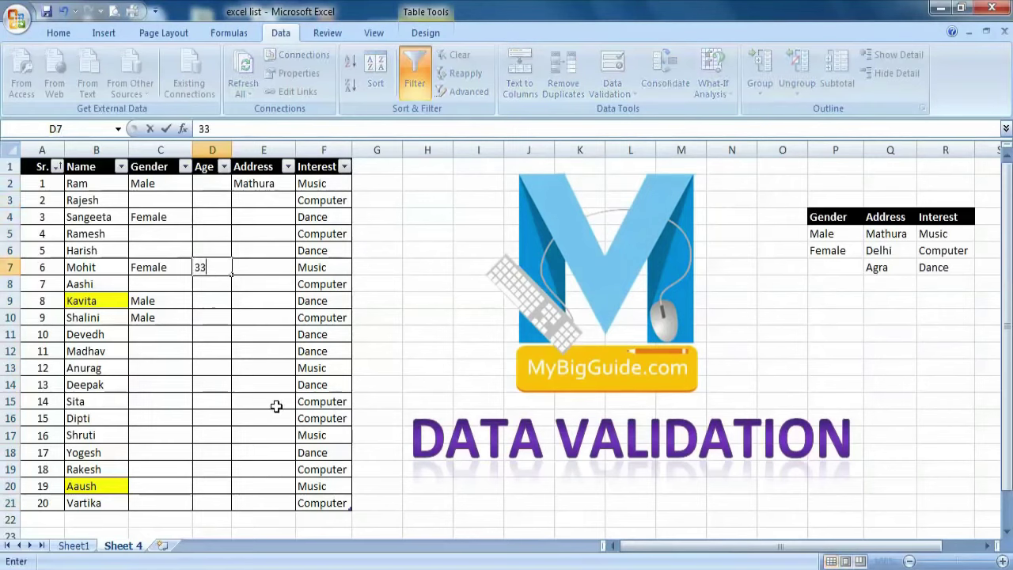
pyautogui.press('Return')
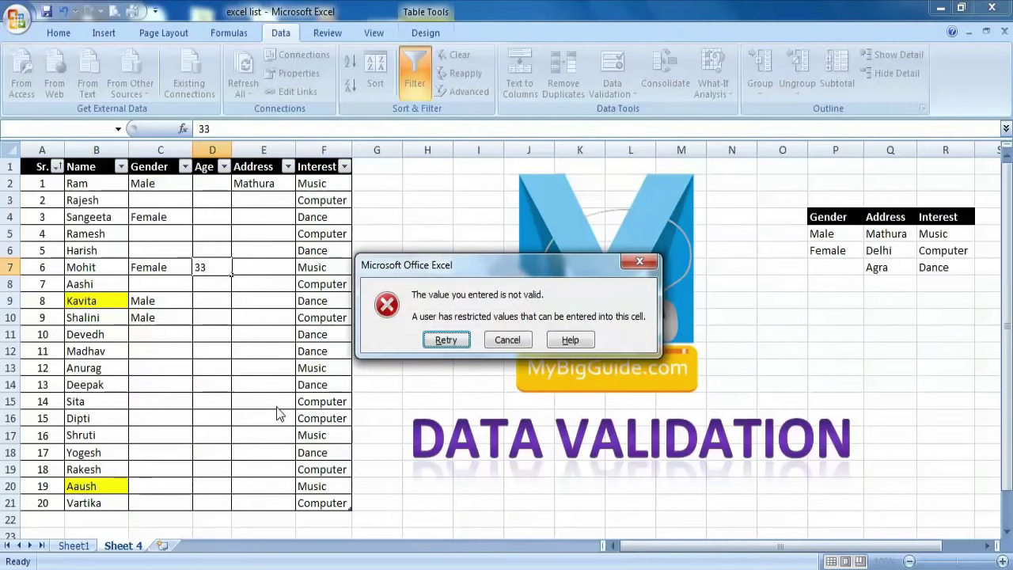
pyautogui.press('Return')
pyautogui.write('1')
pyautogui.write('0')
pyautogui.press('BackSpace')
pyautogui.write('7')
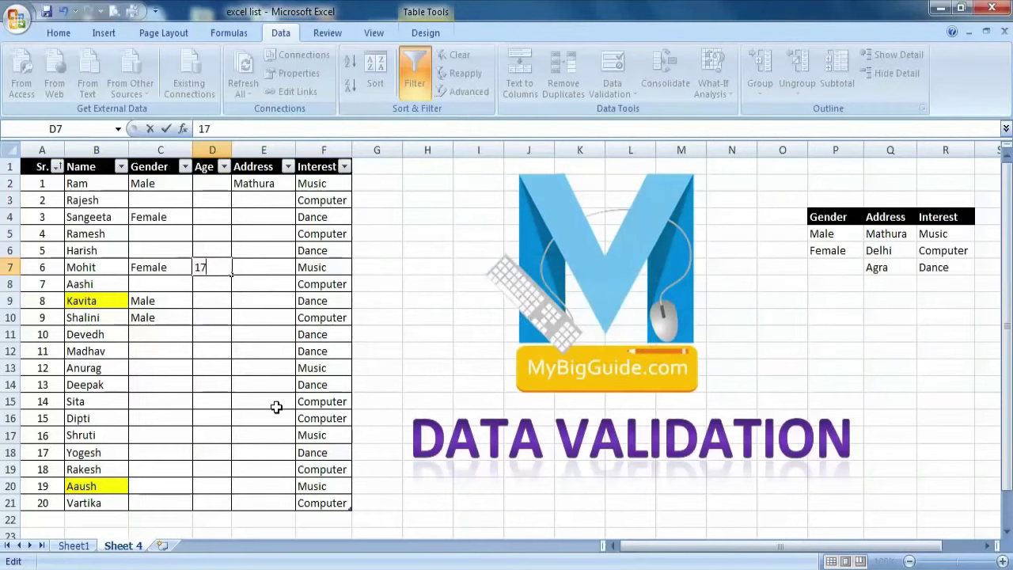
pyautogui.press('Return')
pyautogui.press('Escape')
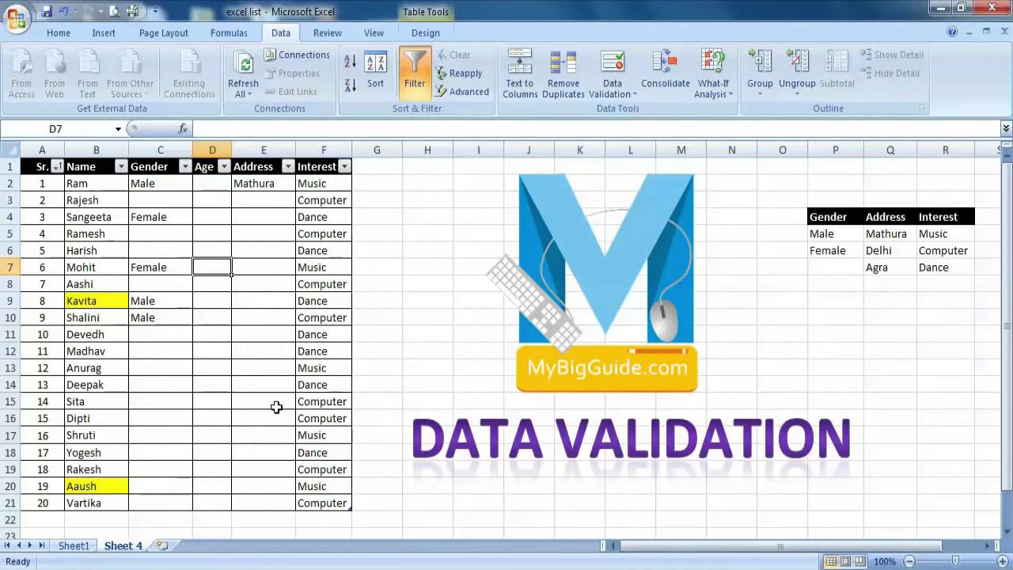
# Enter 19 in D7, see 33 rejected in D8, then select D2:D21.
pyautogui.write('19')
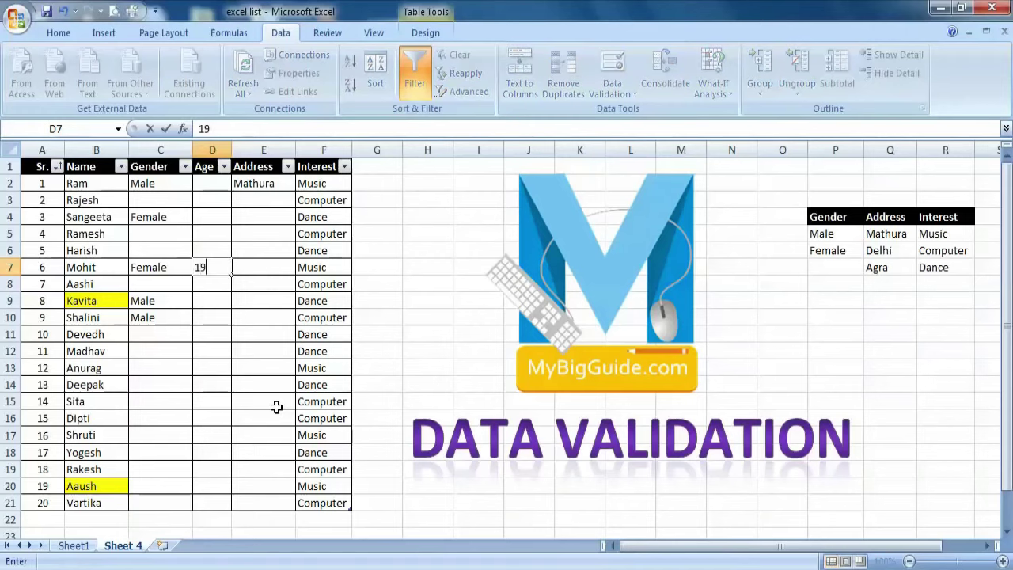
pyautogui.press('Return')
pyautogui.write('3')
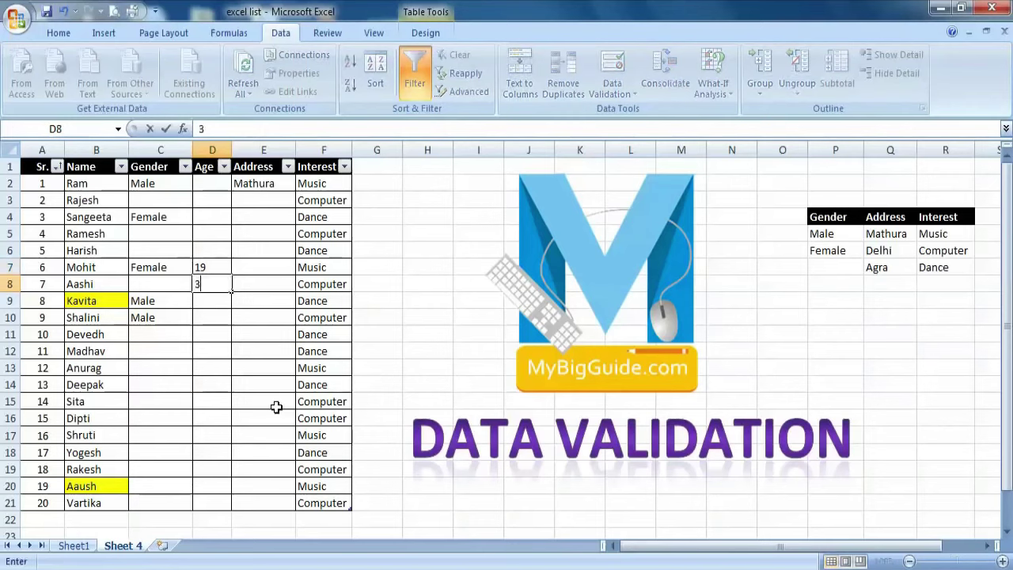
pyautogui.write('3')
pyautogui.press('Return')
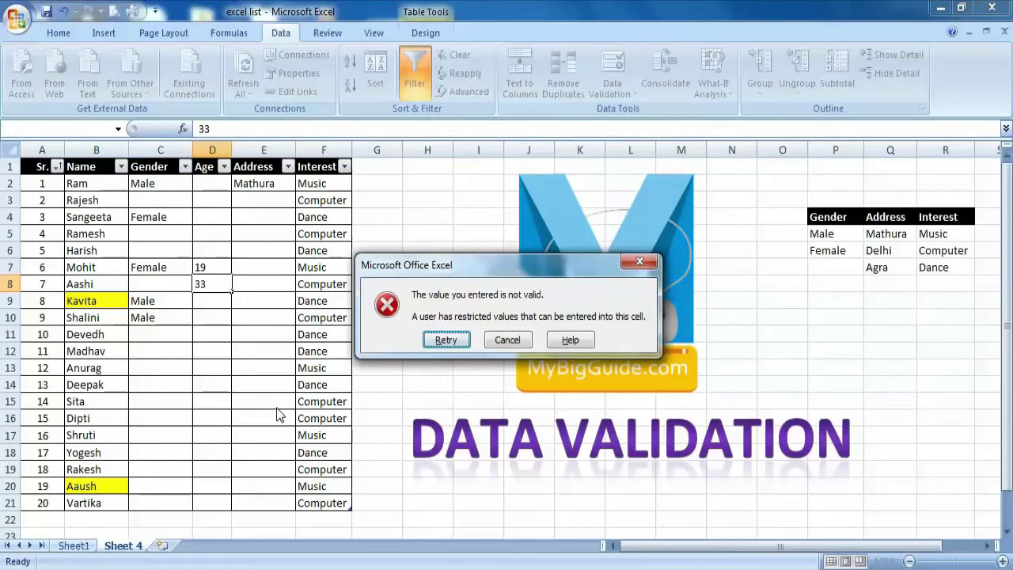
pyautogui.click(627, 262)
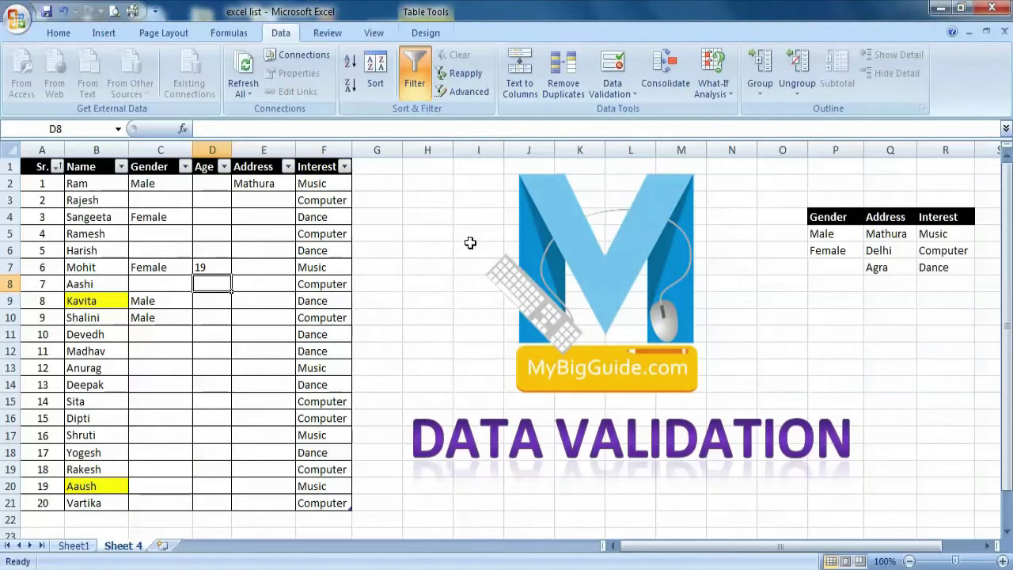
pyautogui.moveTo(212, 183); pyautogui.dragTo(214, 500)
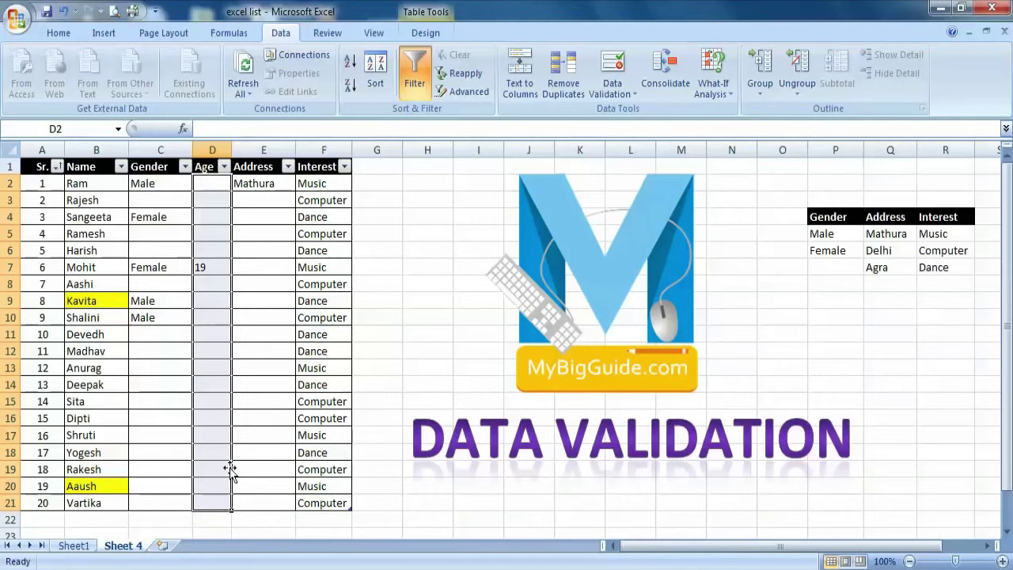
# Open Data Validation for the Age cells and type a Hindi input message title.
pyautogui.click(628, 94)
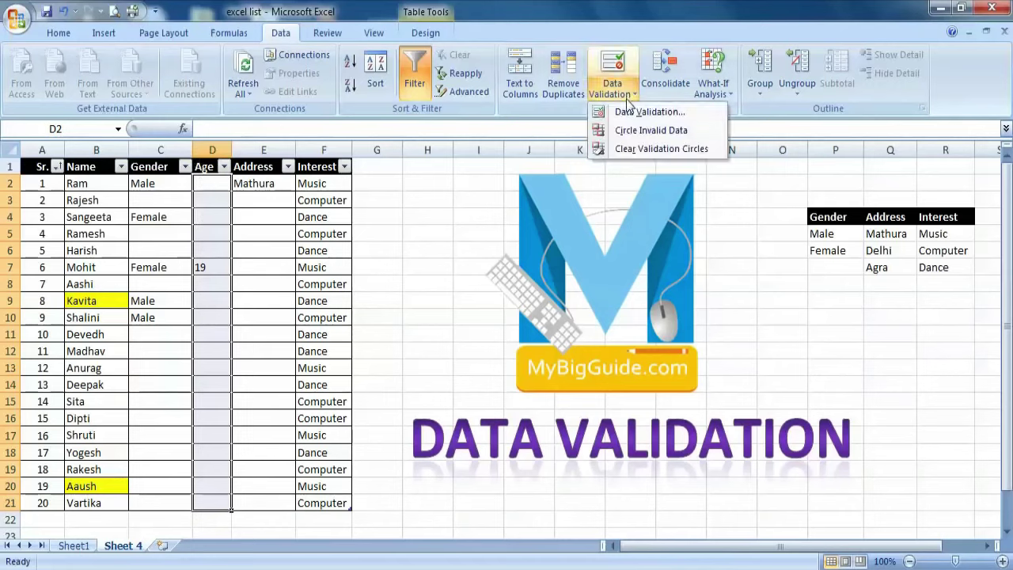
pyautogui.click(630, 114)
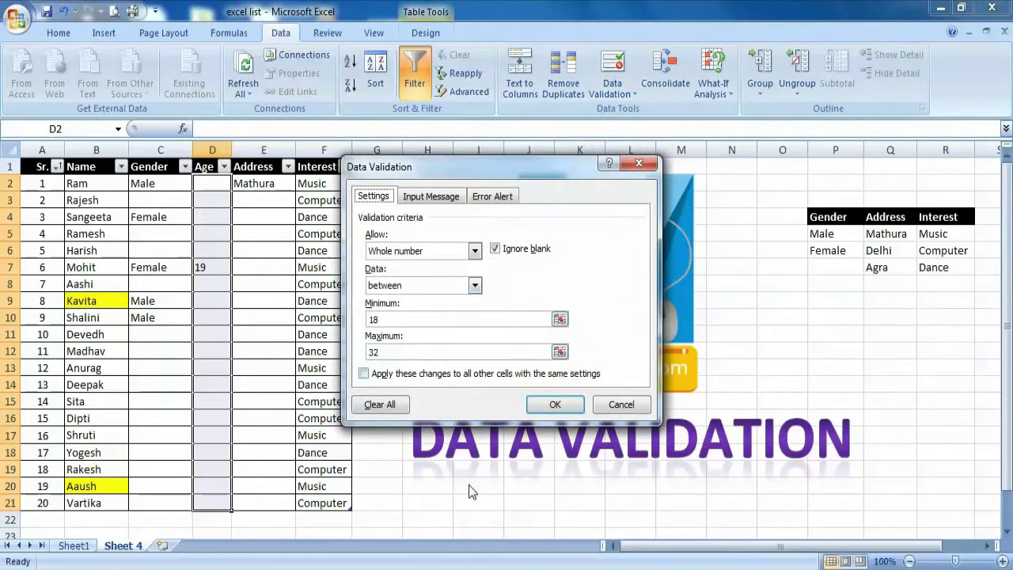
pyautogui.click(427, 203)
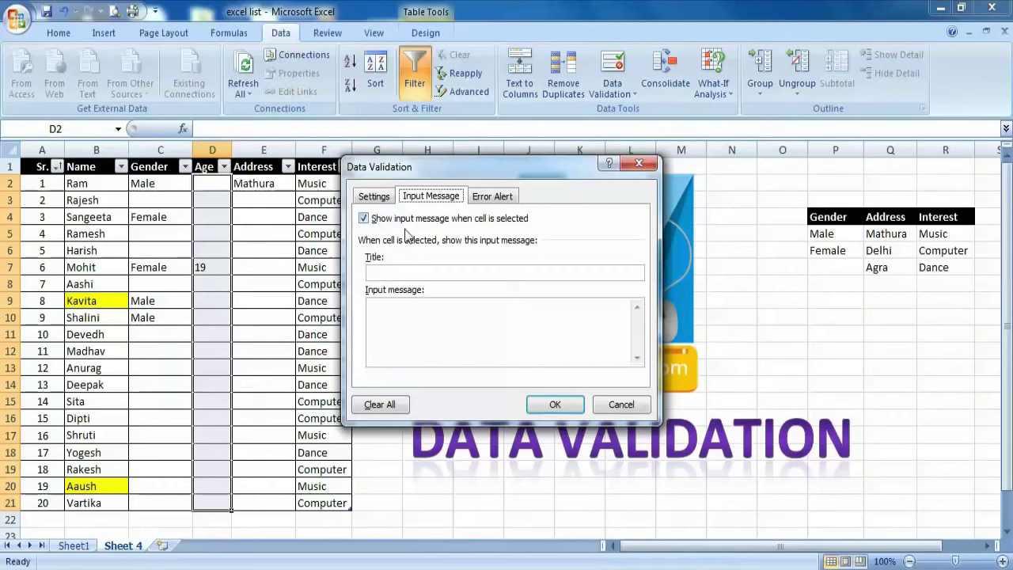
pyautogui.click(472, 273)
pyautogui.write('उ')
pyautogui.write('म्र')
pyautogui.press('BackSpace')
pyautogui.write('म्र टाइप कीजिए')
# Trim the title to 'उम्र' and write the message 'यहां केवल 18 से 32...'.
pyautogui.click(445, 340)
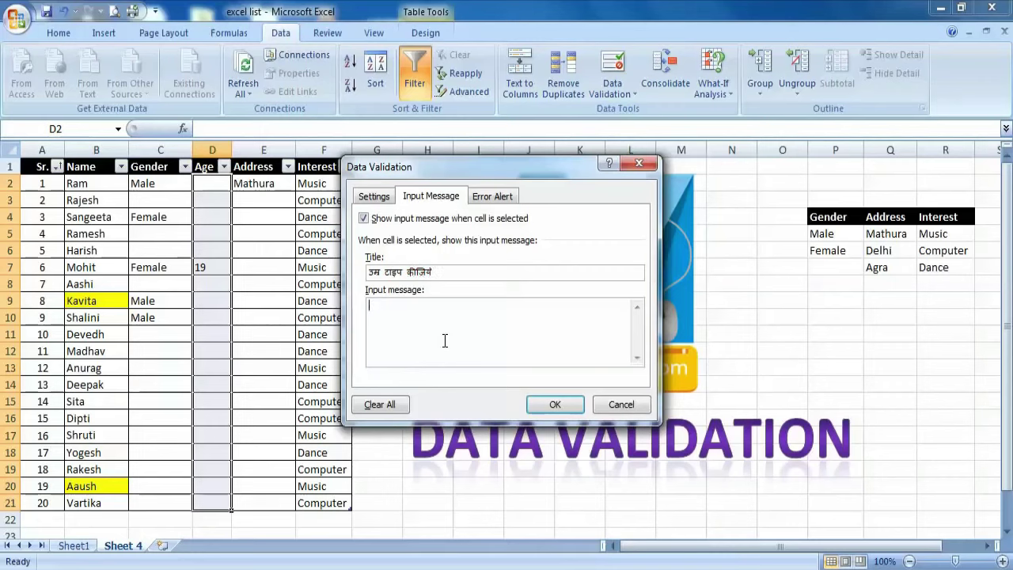
pyautogui.doubleClick(380, 273)
pyautogui.press('End')
pyautogui.moveTo(383, 273); pyautogui.dragTo(499, 273)
pyautogui.press('BackSpace')
pyautogui.write('ल')
pyautogui.write('यहां केवल ')
pyautogui.write('18 ')
pyautogui.write('से ')
pyautogui.write('32')
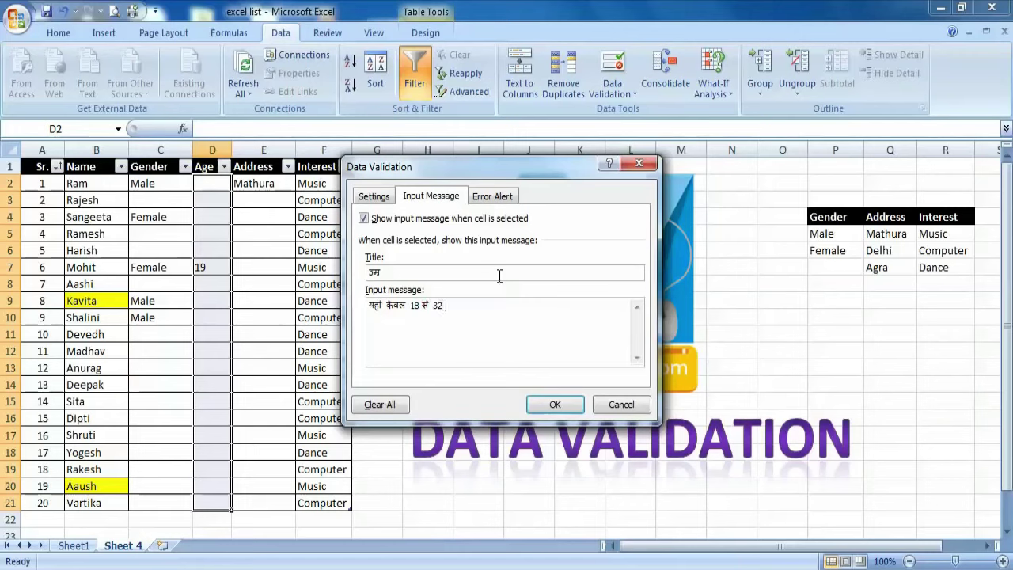
pyautogui.write(' साल के लोगों को ए')
pyautogui.write('ंटर करना है')
# Give the Stop error alert the title 'आपके गलत टाइप किया है'.
pyautogui.click(499, 200)
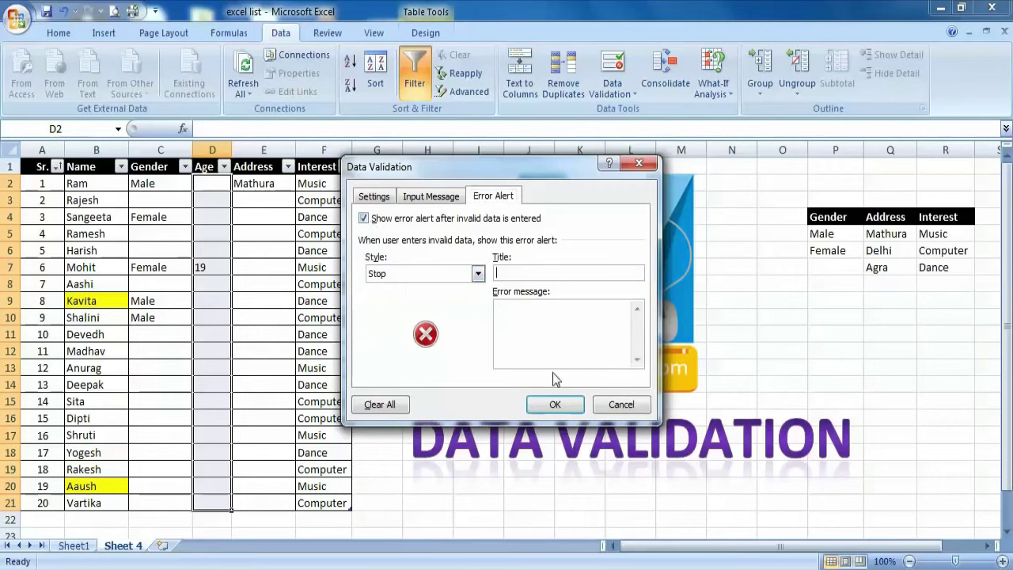
pyautogui.write('आपके गलत')
pyautogui.press('BackSpace')
pyautogui.press('BackSpace')
pyautogui.press('BackSpace')
pyautogui.write('लत टाइप किया है')
pyautogui.press('Tab')
# Write a Hindi error message allowing only ages 18 to 32, then apply the validation.
pyautogui.write('कैलल ')
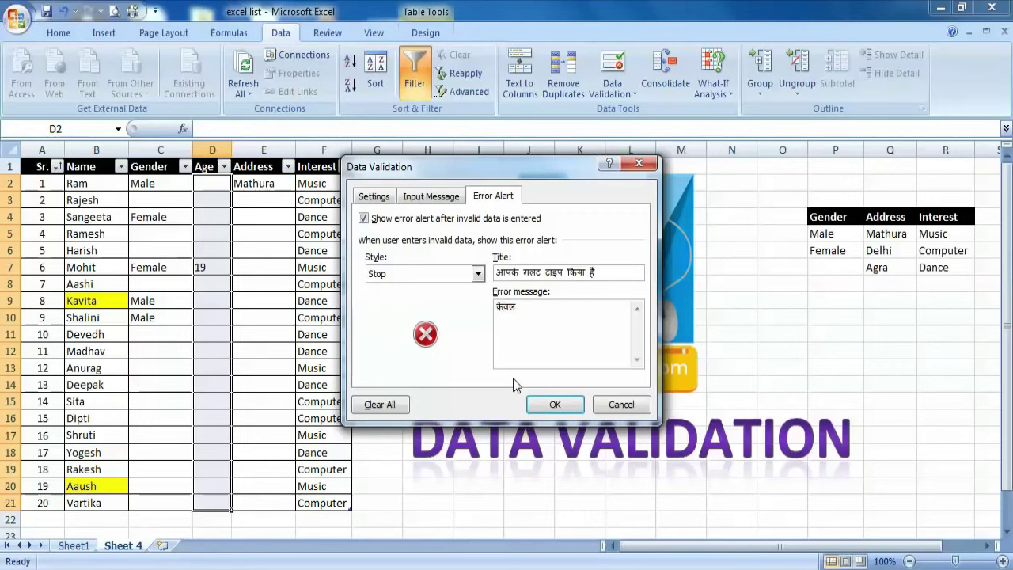
pyautogui.write('18 स')
pyautogui.write('३३')
pyautogui.press('BackSpace')
pyautogui.press('BackSpace')
pyautogui.write('32 साल के लोगों का च')
pyautogui.press('BackSpace')
pyautogui.write('फीड कीजियें')
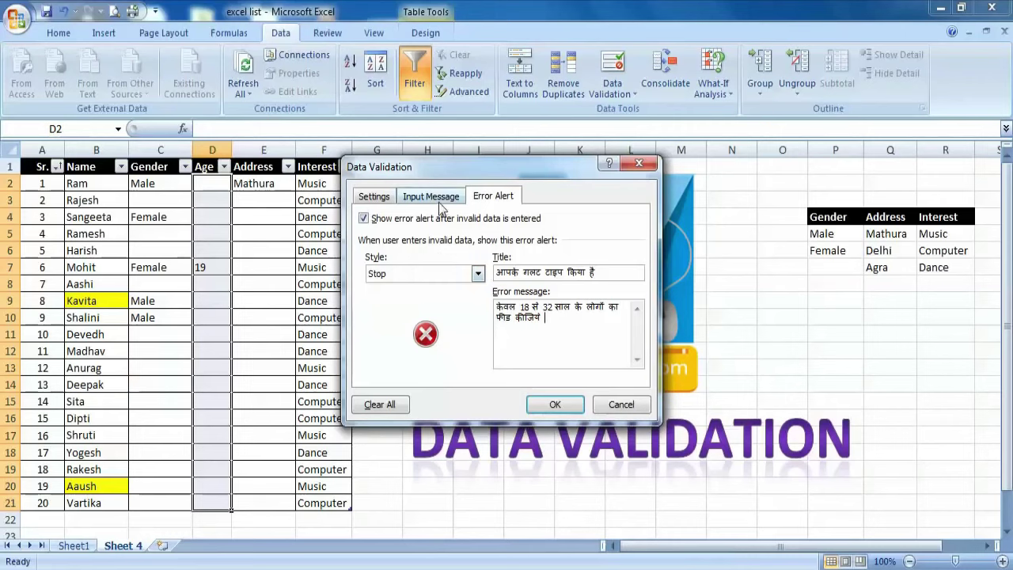
pyautogui.click(431, 196)
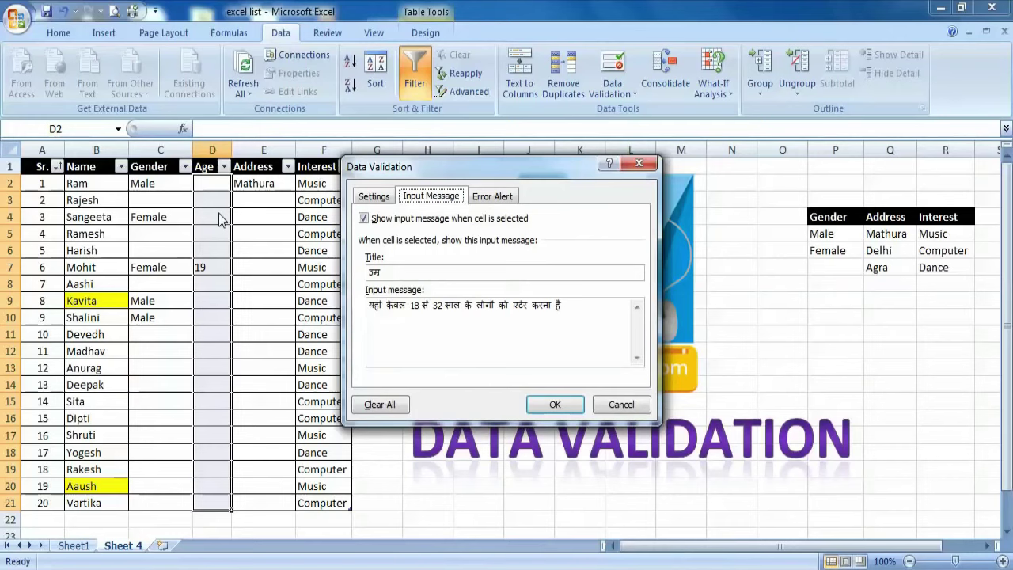
pyautogui.click(499, 198)
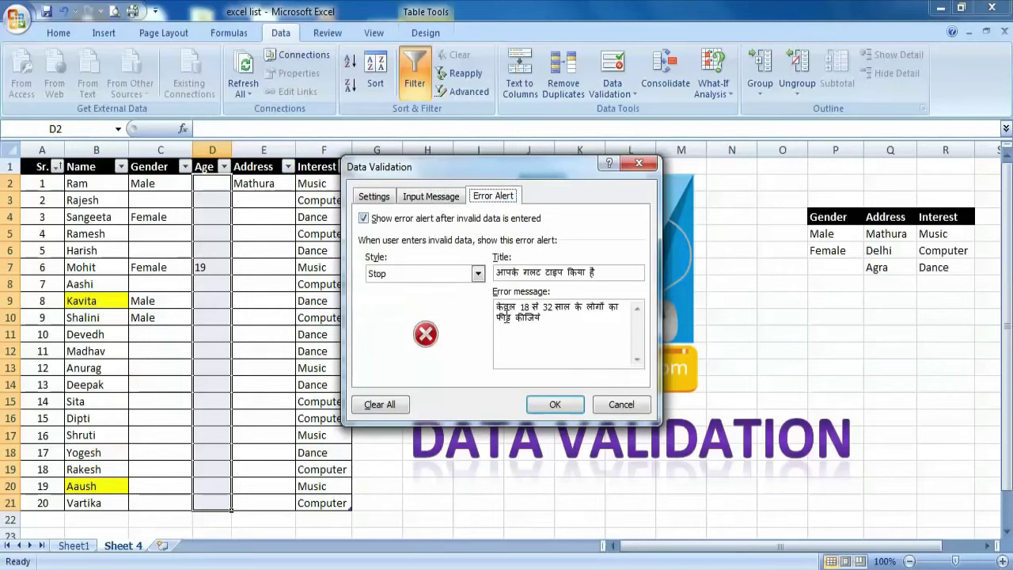
pyautogui.click(557, 408)
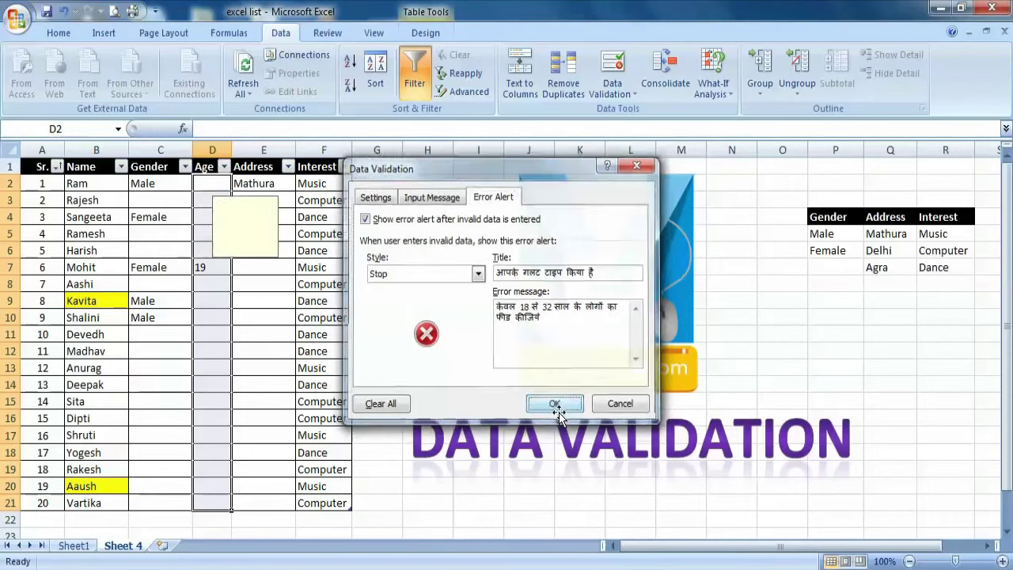
# Select several Age cells to confirm the Hindi input message appears.
pyautogui.click(420, 503)
pyautogui.click(204, 211)
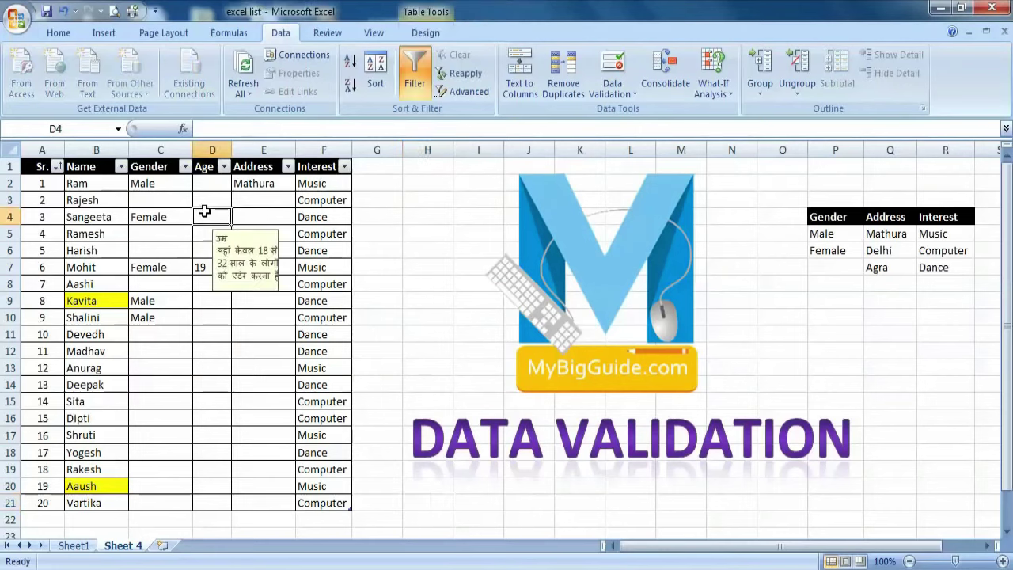
pyautogui.click(205, 251)
pyautogui.click(201, 287)
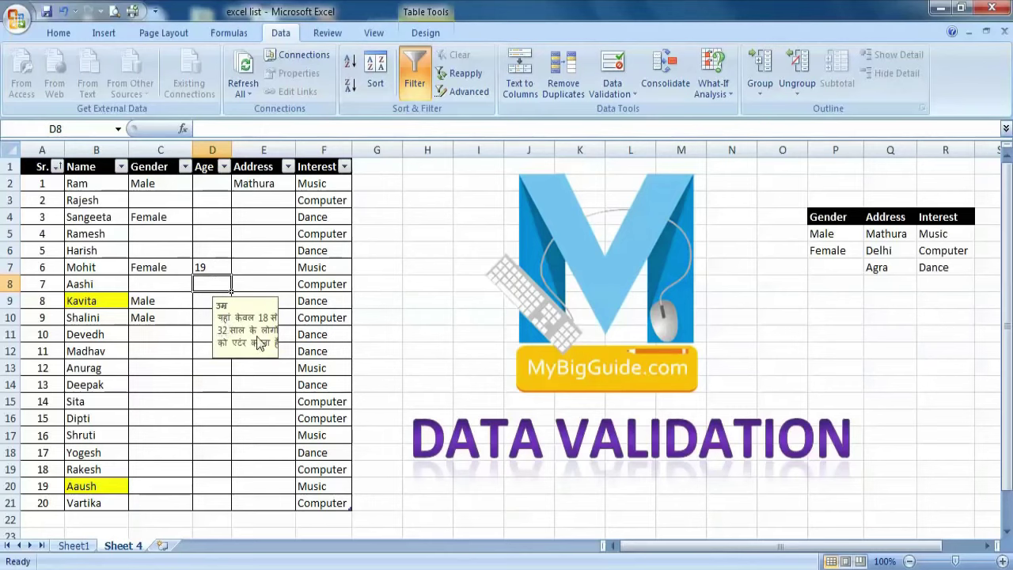
# Enter 19 in D6, then see 33 in D9 rejected by the Hindi alert.
pyautogui.click(206, 253)
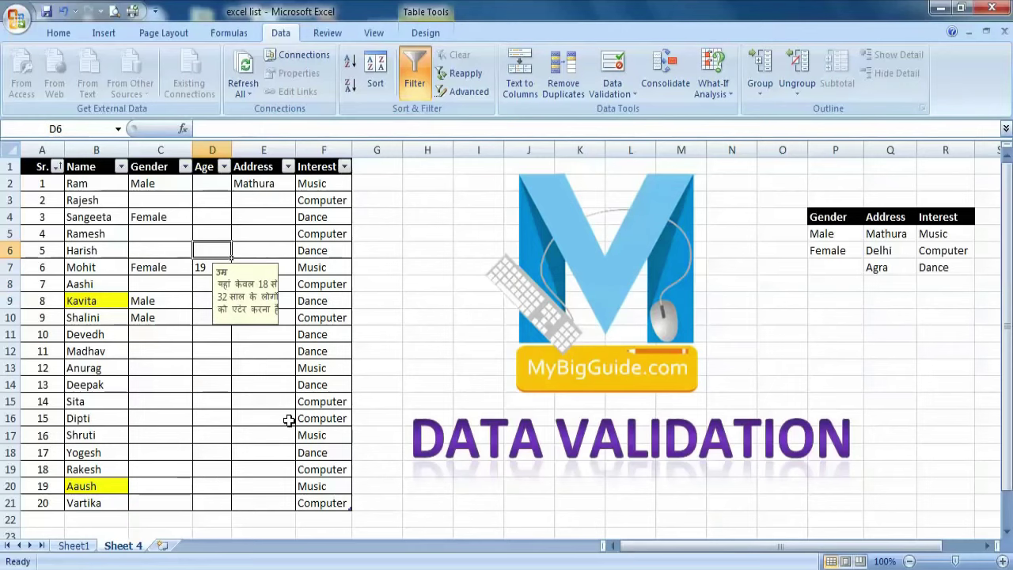
pyautogui.write('1')
pyautogui.press('BackSpace')
pyautogui.write('19')
pyautogui.press('Return')
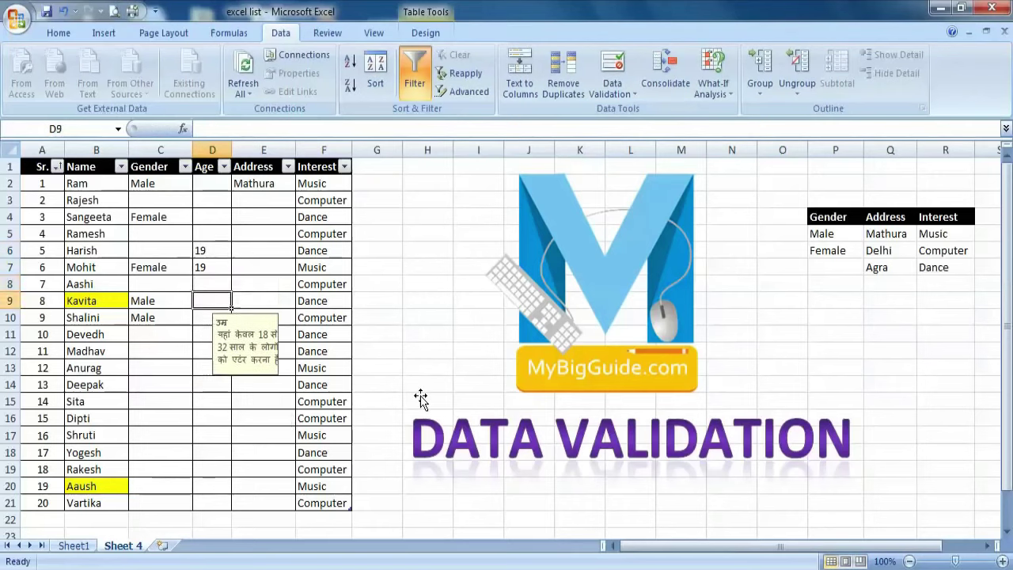
pyautogui.write('33')
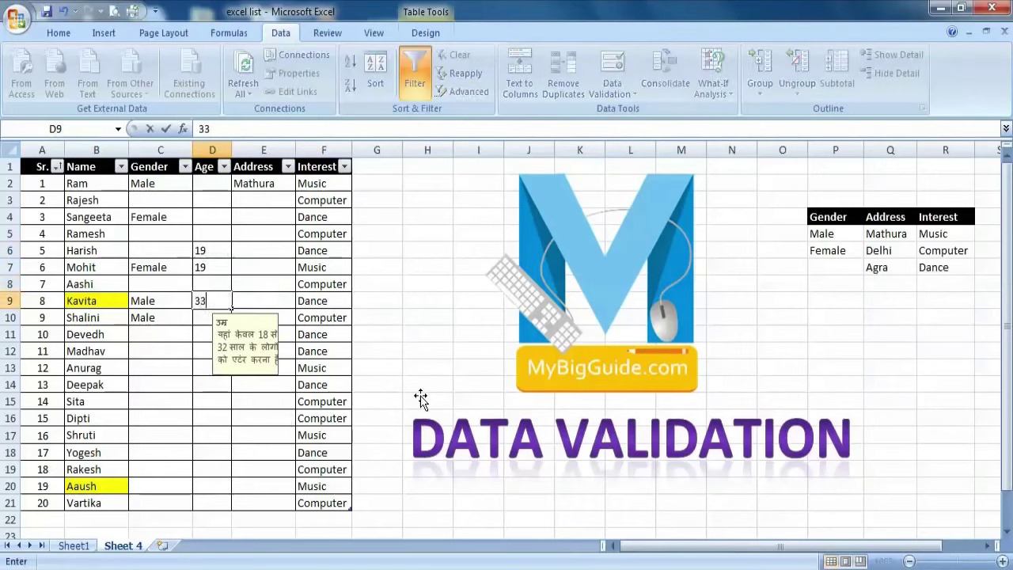
pyautogui.press('Return')
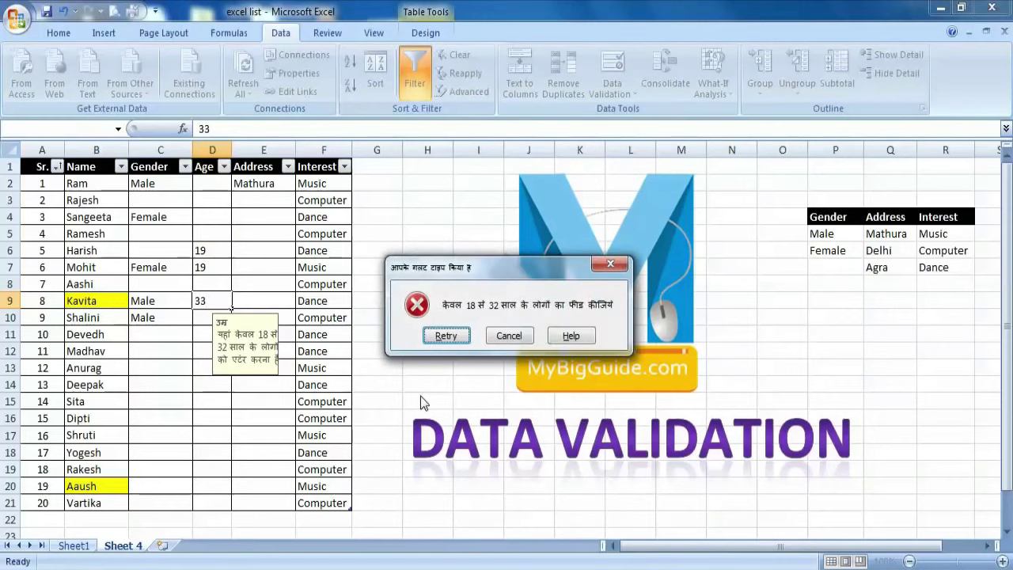